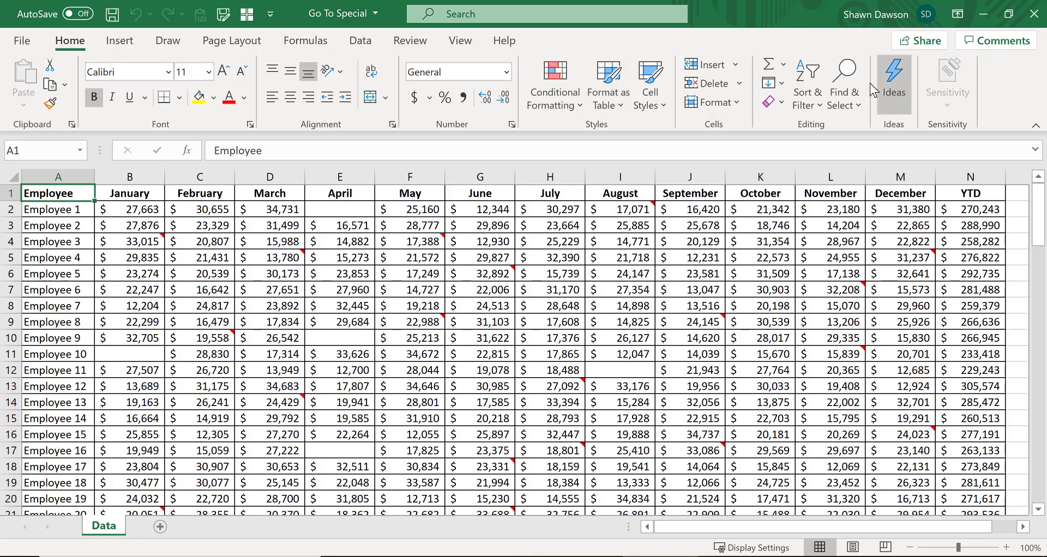
Step: Open the Go To Special dialog and close it without choosing an option
left_click(849, 90)
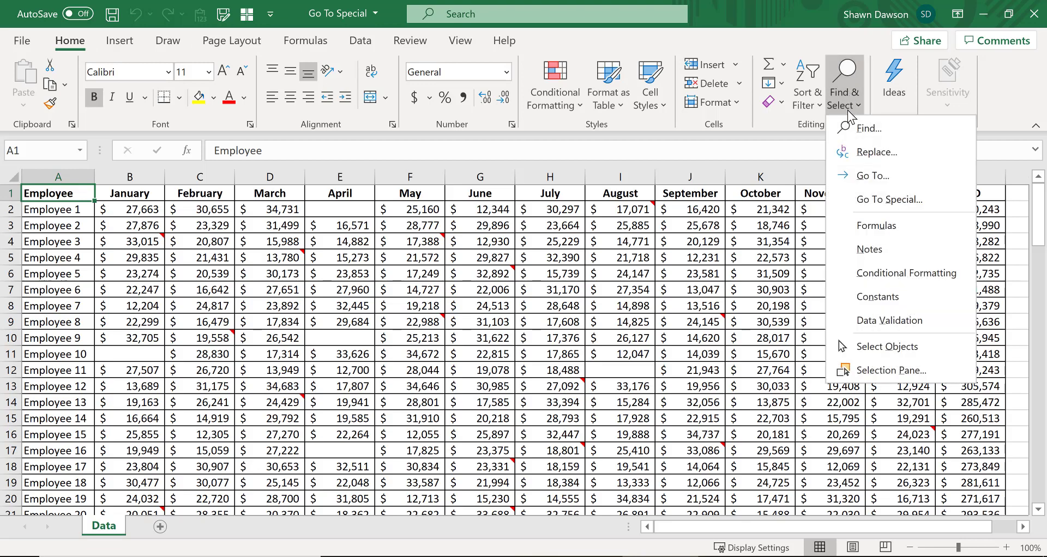
left_click(875, 203)
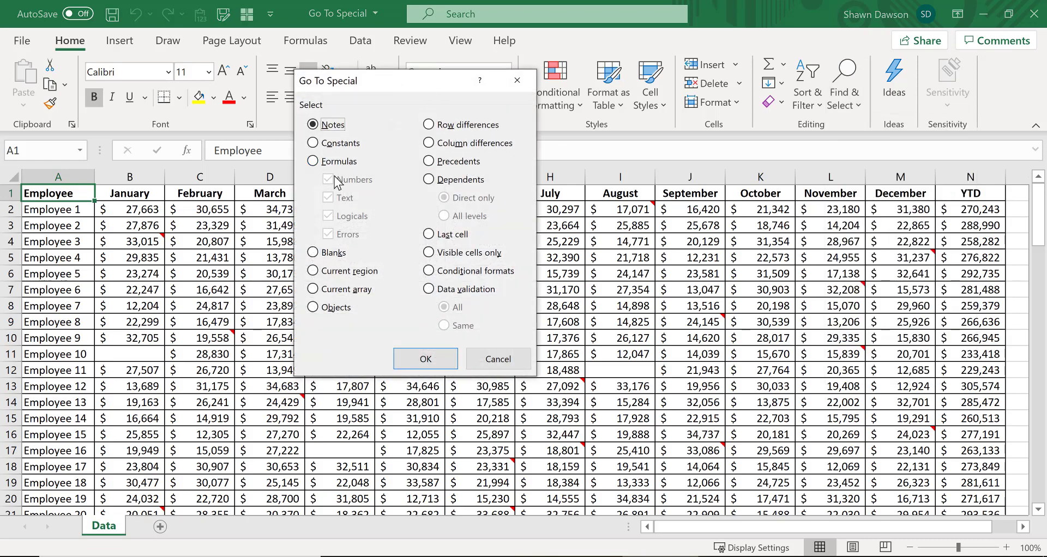
left_click(497, 360)
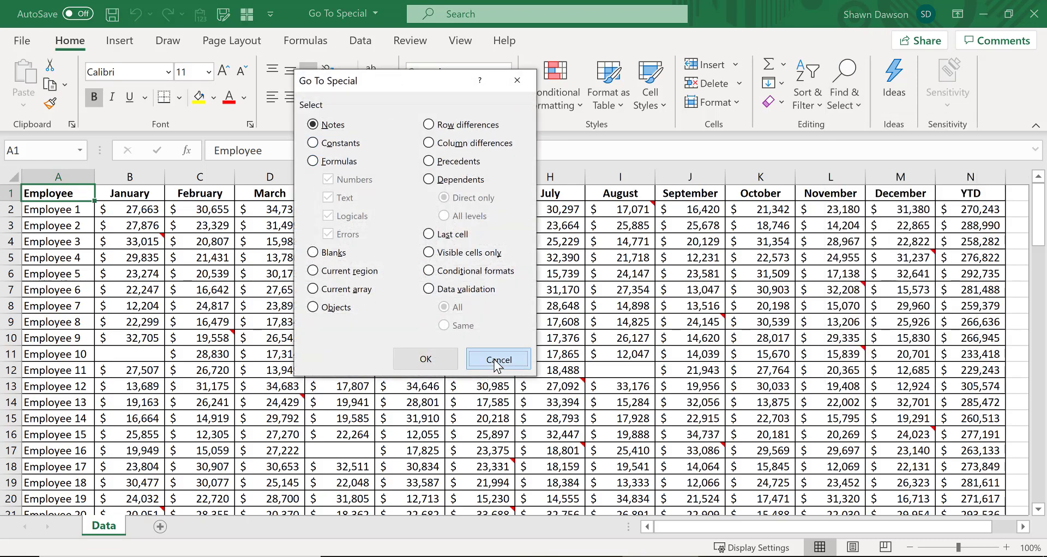
Step: Select cell C3, open Go To Special through the Go To dialog, and cancel it
left_click(269, 257)
left_click(227, 227)
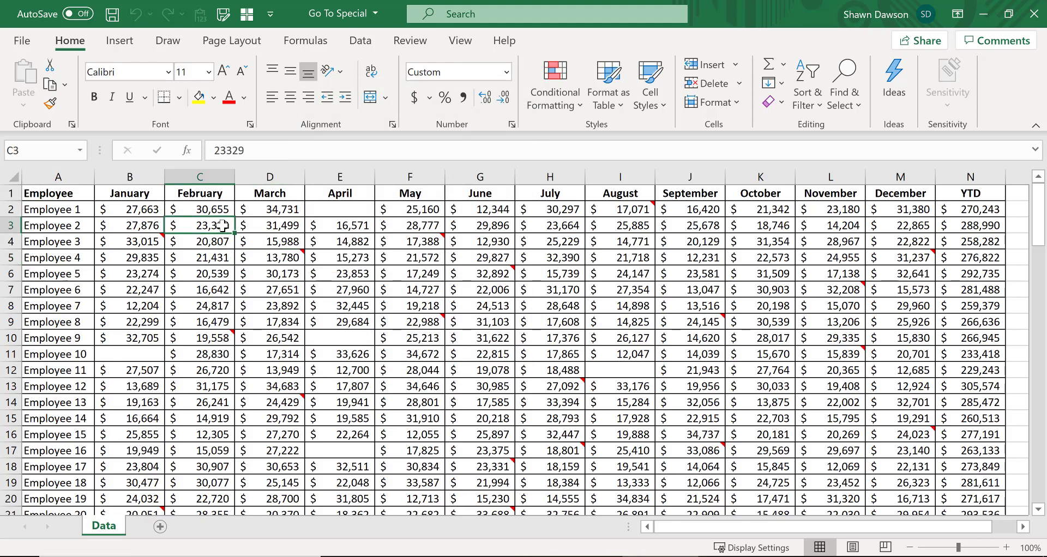
key("F5")
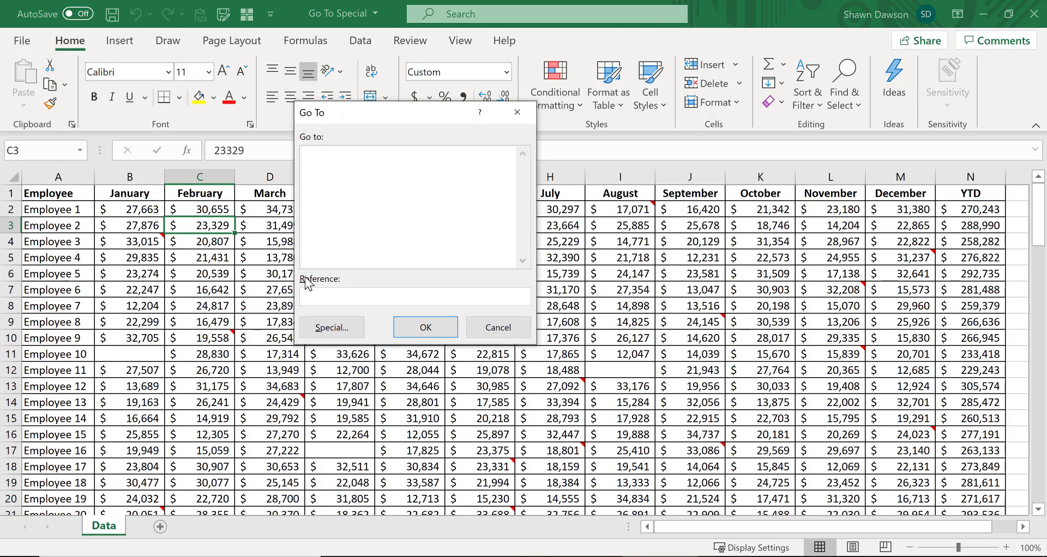
left_click(330, 331)
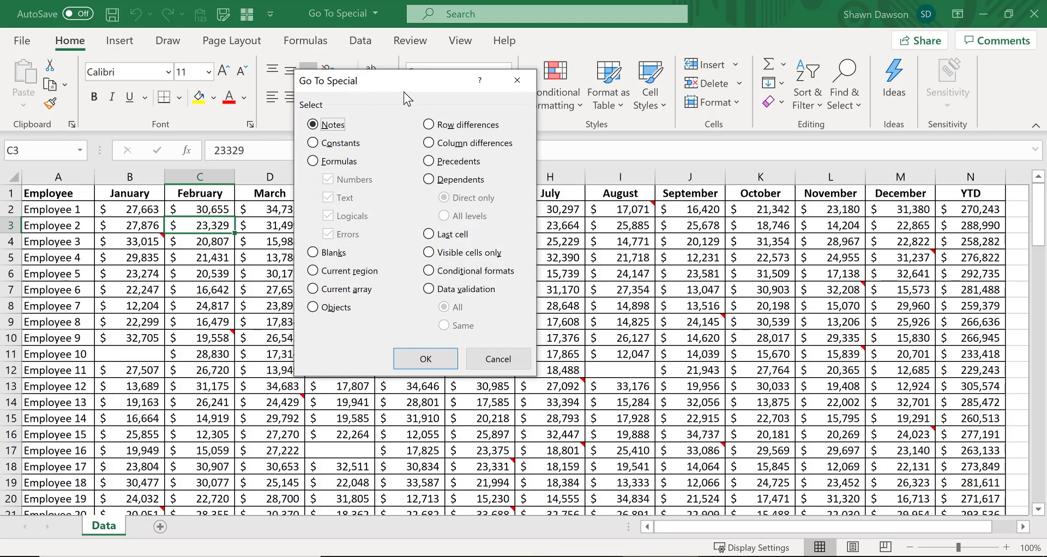
left_click_drag(406, 90, 429, 83)
left_click(521, 352)
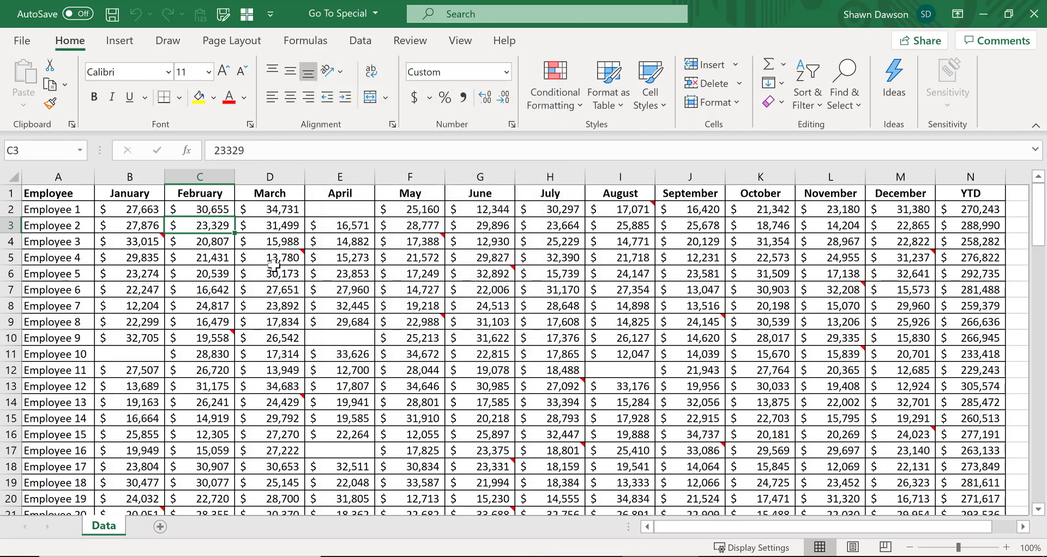
Step: Browse the employee data table by selecting various cells across the months to inspect their values
left_click(275, 264)
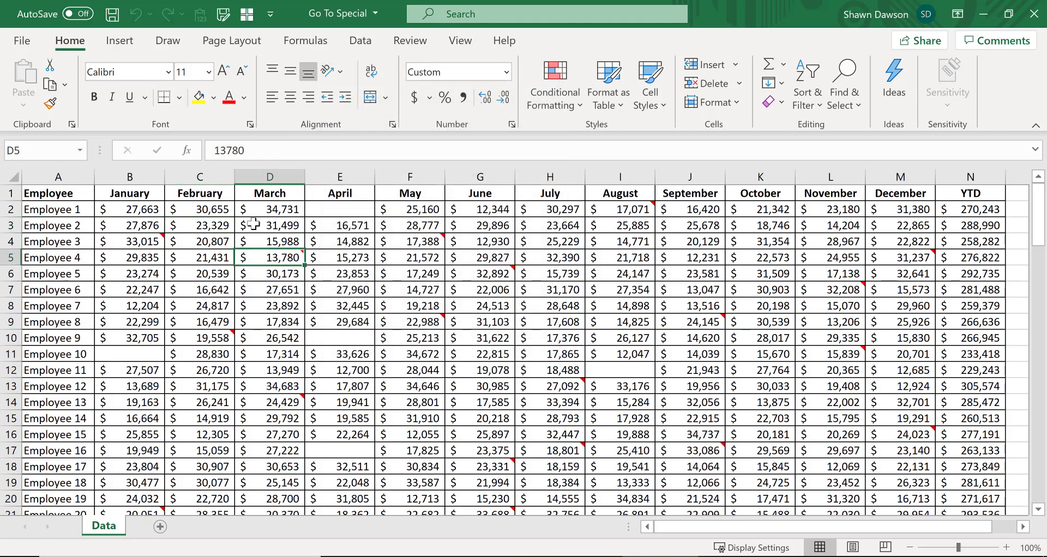
left_click(333, 308)
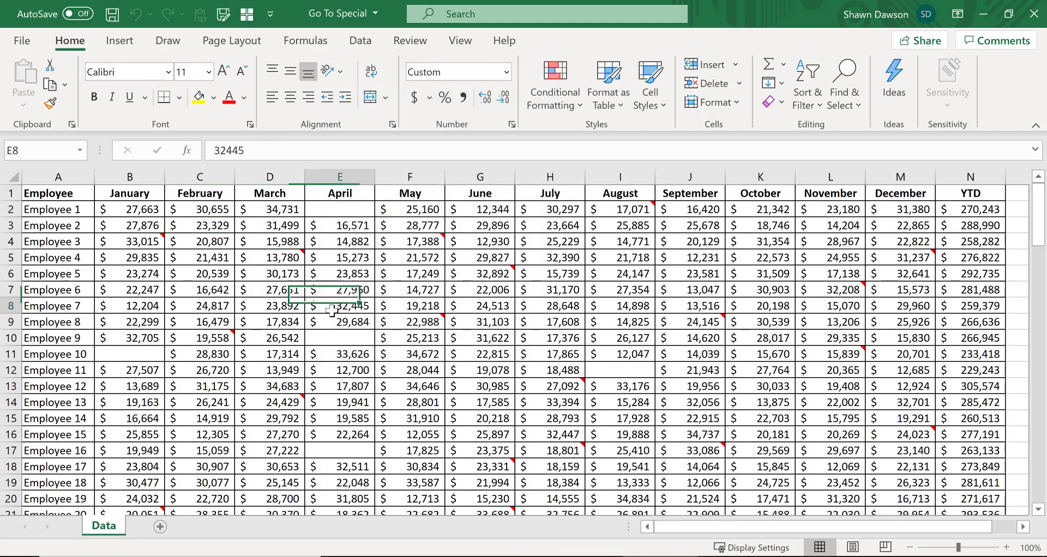
left_click(345, 209)
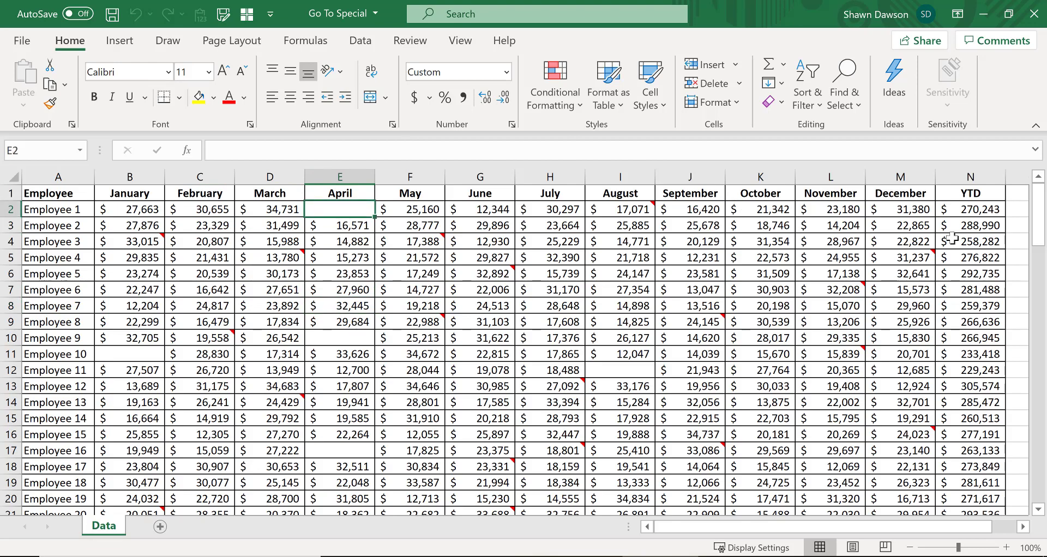
left_click(974, 213)
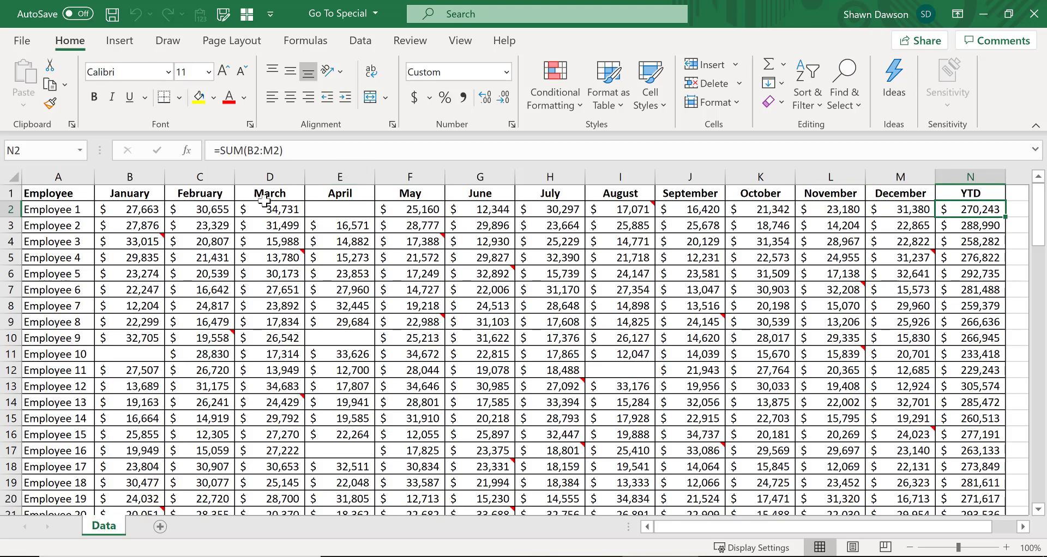
left_click(398, 292)
scroll(405, 283, "down", 14)
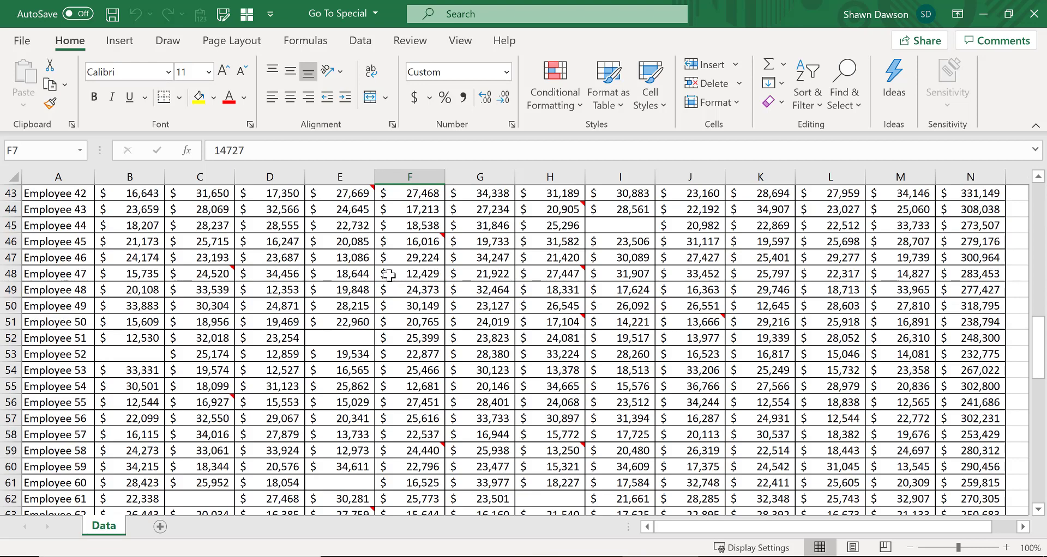
scroll(389, 274, "up", 14)
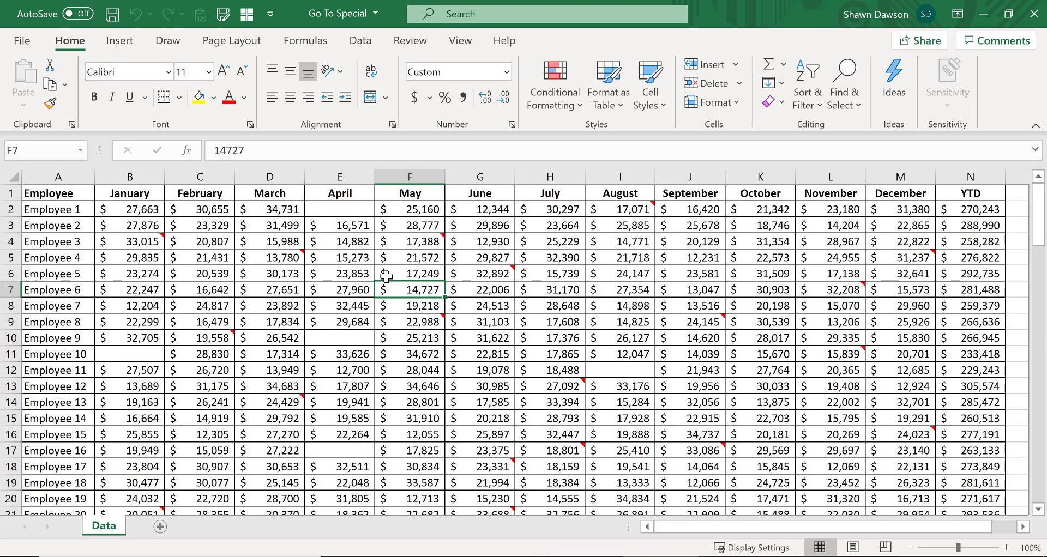
left_click(217, 239)
scroll(458, 339, "down", 8)
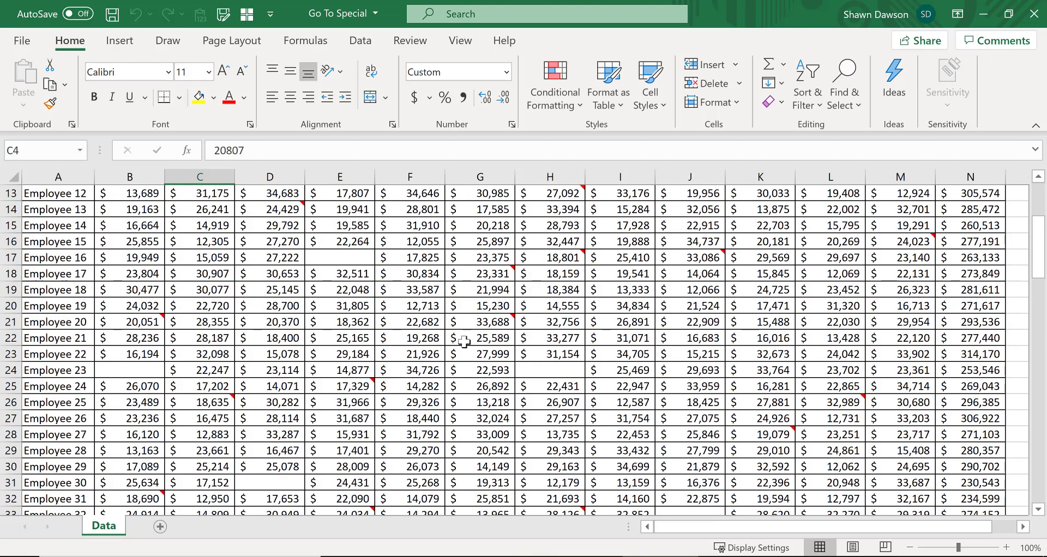
scroll(587, 344, "down", 1)
left_click(690, 273)
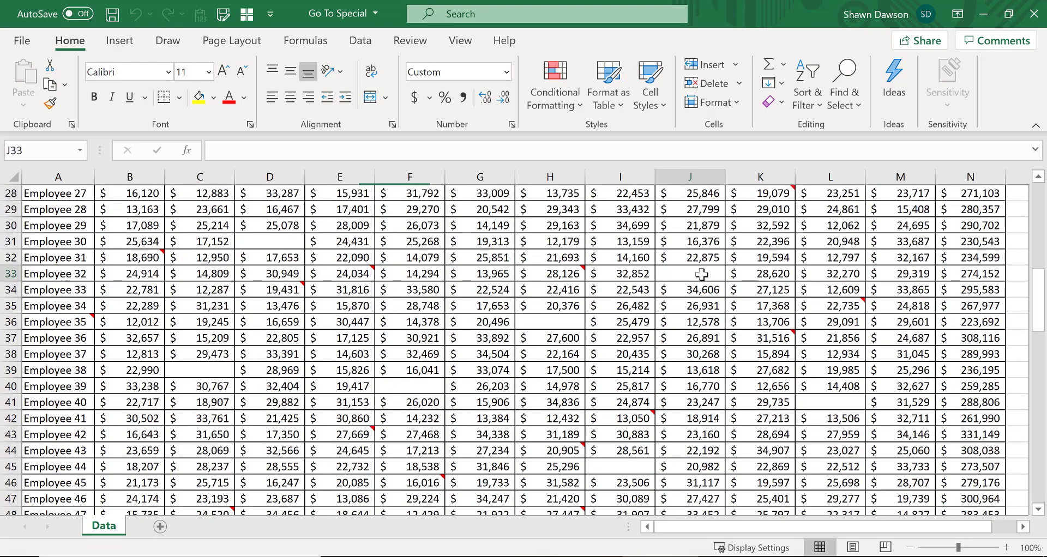
left_click(550, 321)
left_click(400, 383)
scroll(390, 362, "up", 9)
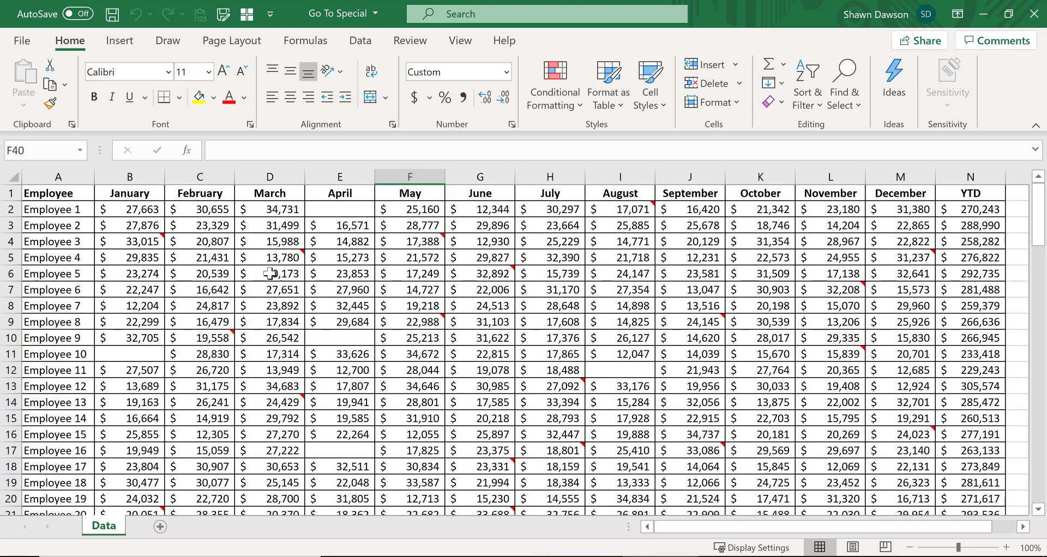
Step: Select all cells containing notes on the sheet using Go To Special
left_click(252, 261)
key("ctrl+g")
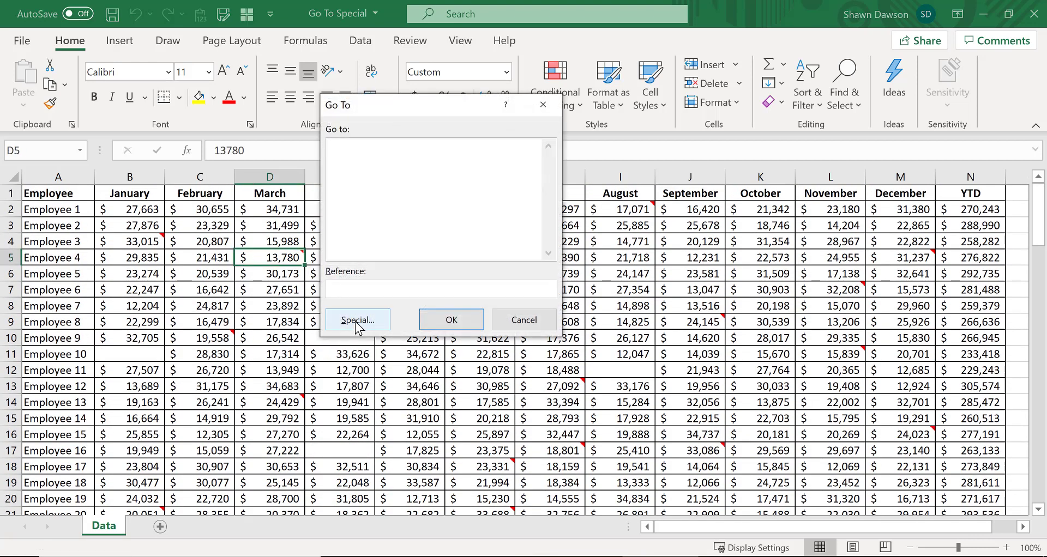
left_click(357, 320)
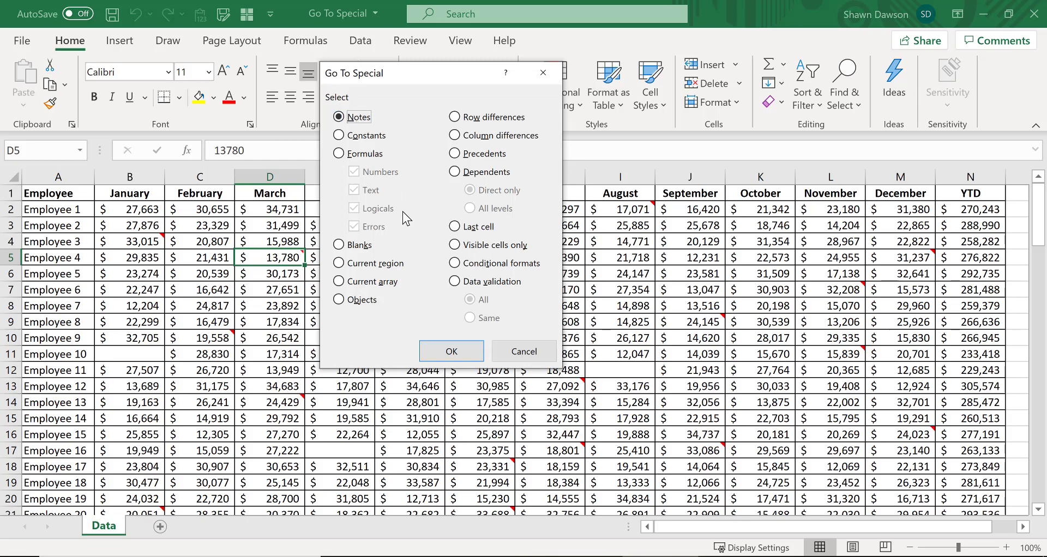
left_click(451, 351)
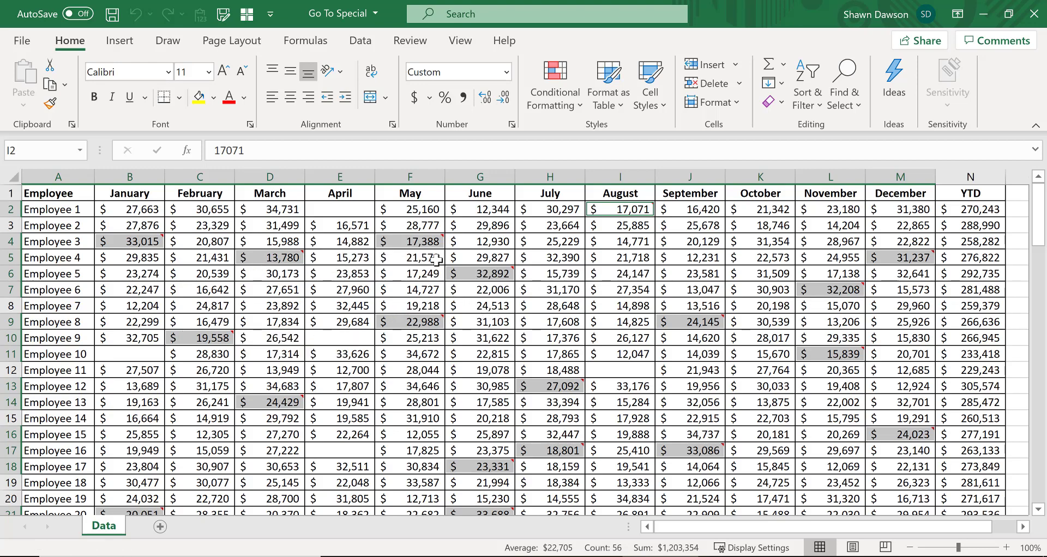
Step: Delete the notes from all the selected cells
mouse_move(441, 238)
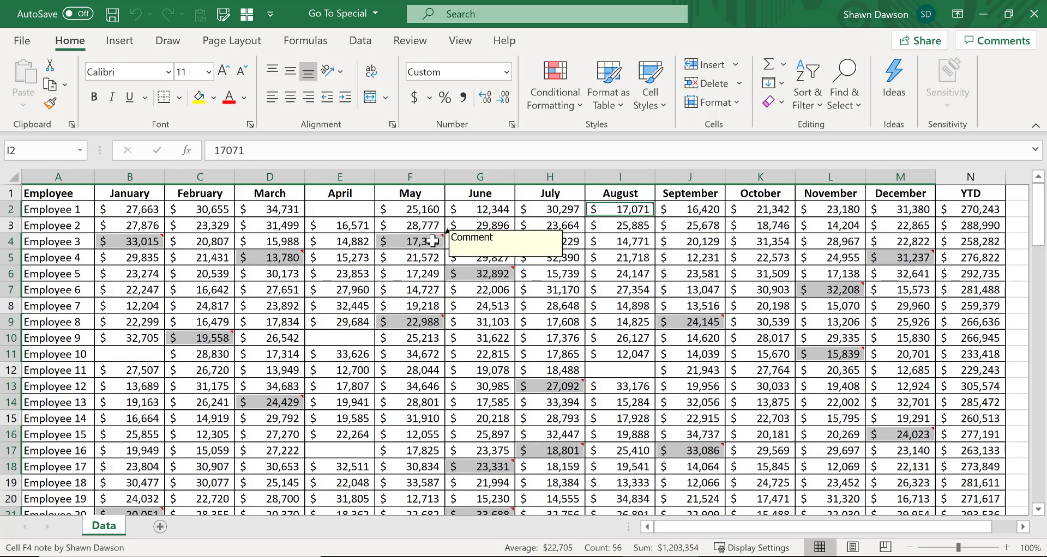
scroll(510, 372, "down", 13)
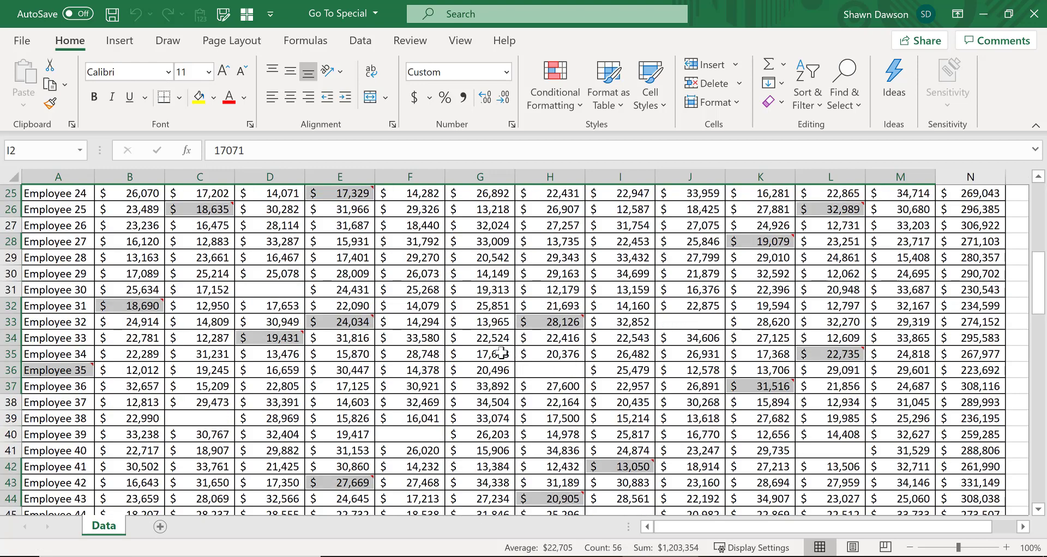
scroll(497, 352, "down", 9)
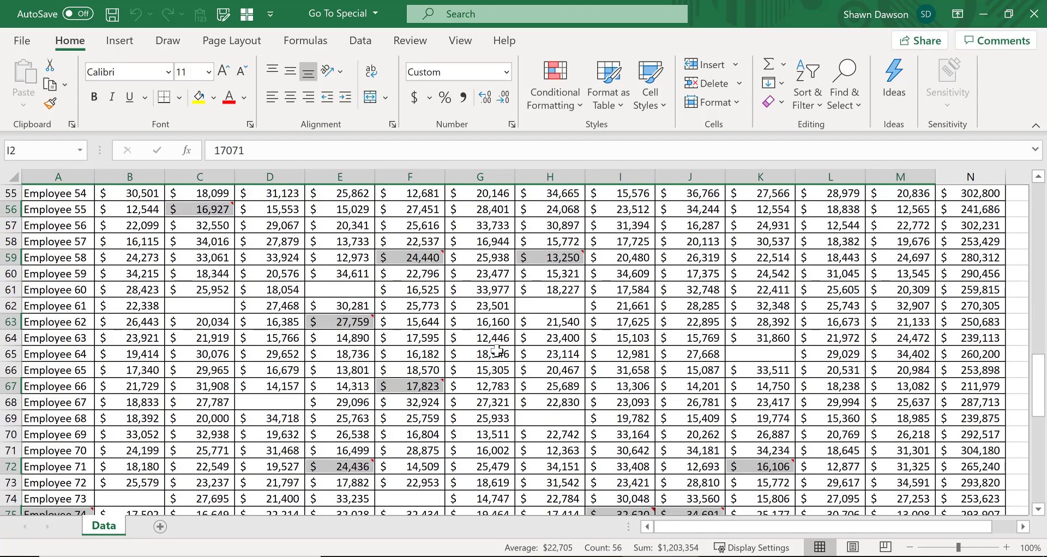
scroll(497, 352, "down", 3)
scroll(491, 349, "up", 10)
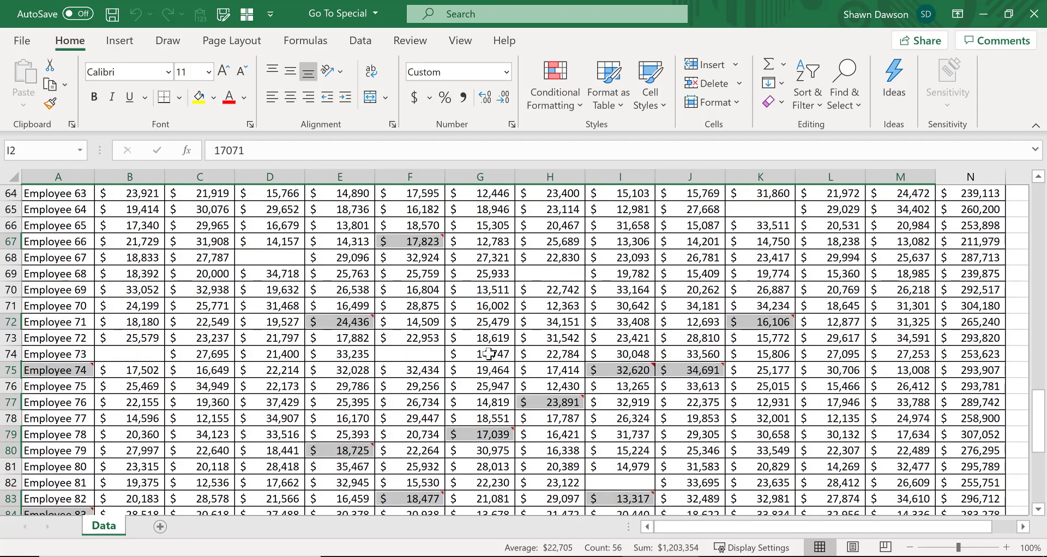
scroll(485, 349, "up", 15)
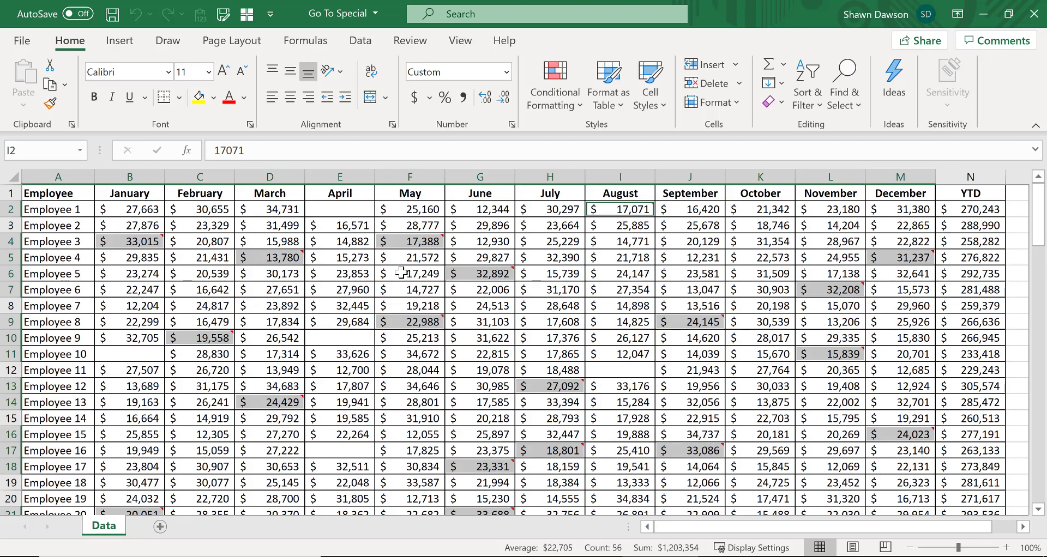
mouse_move(469, 278)
mouse_move(410, 242)
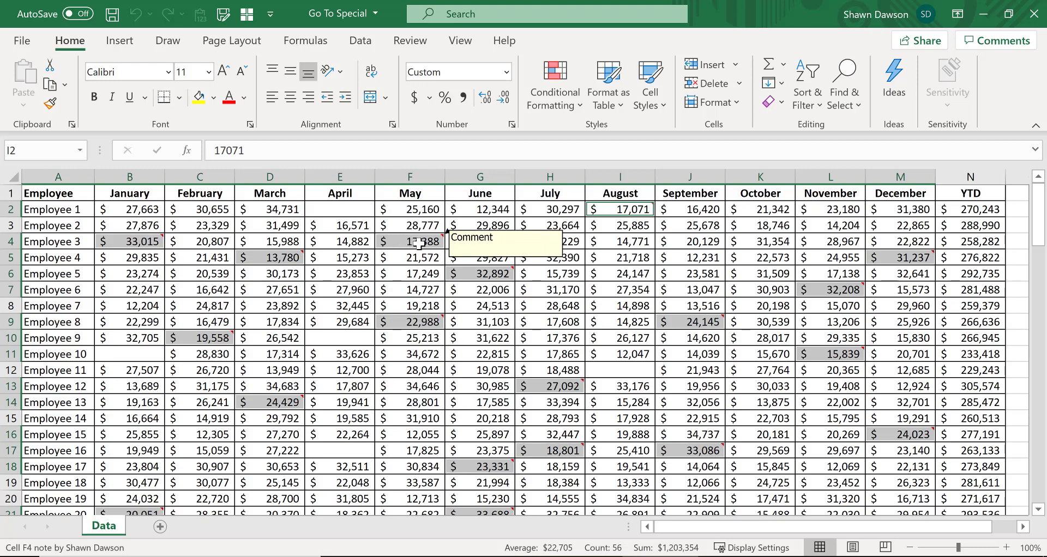
right_click(418, 243)
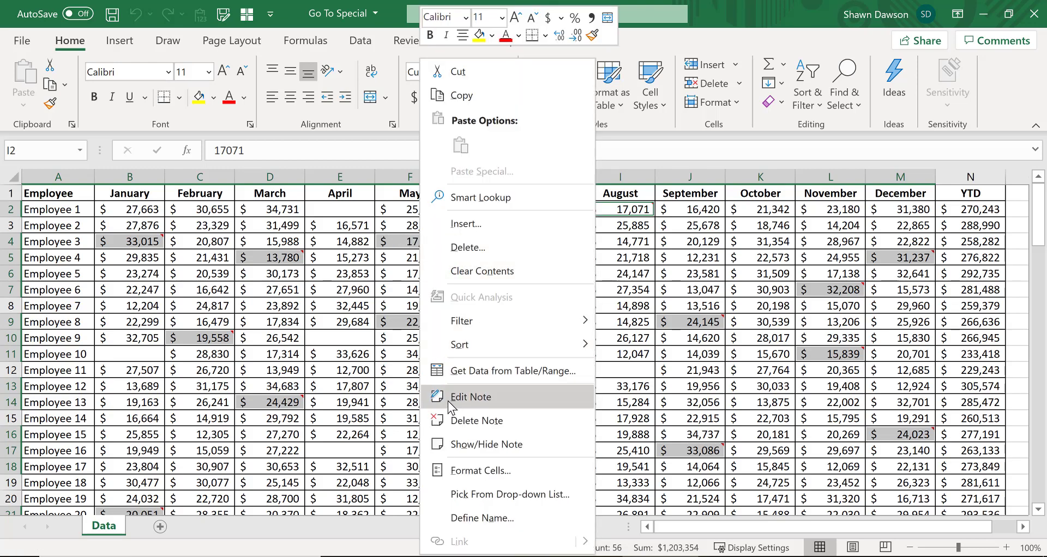
left_click(456, 419)
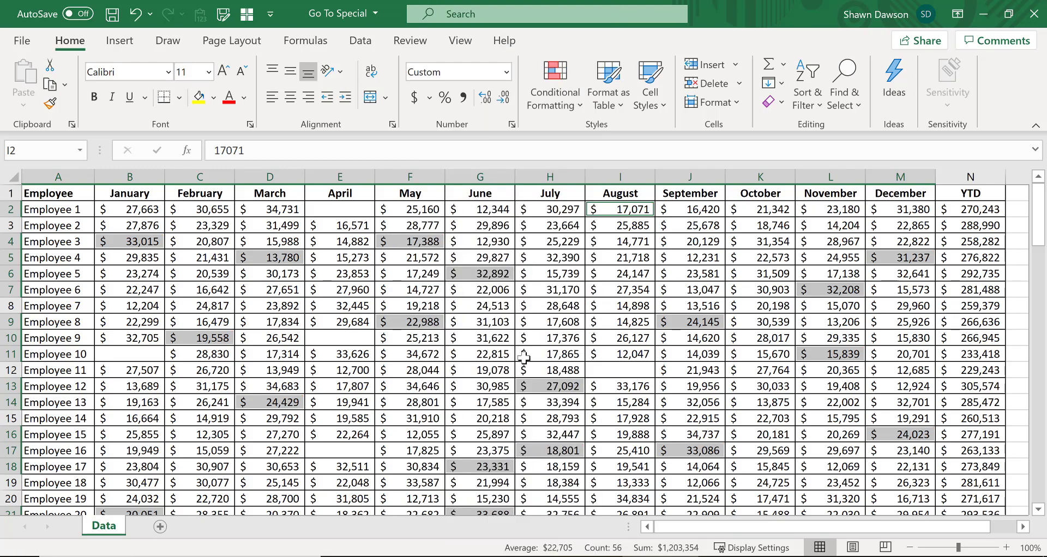
Step: Undo the note deletion
scroll(545, 351, "down", 7)
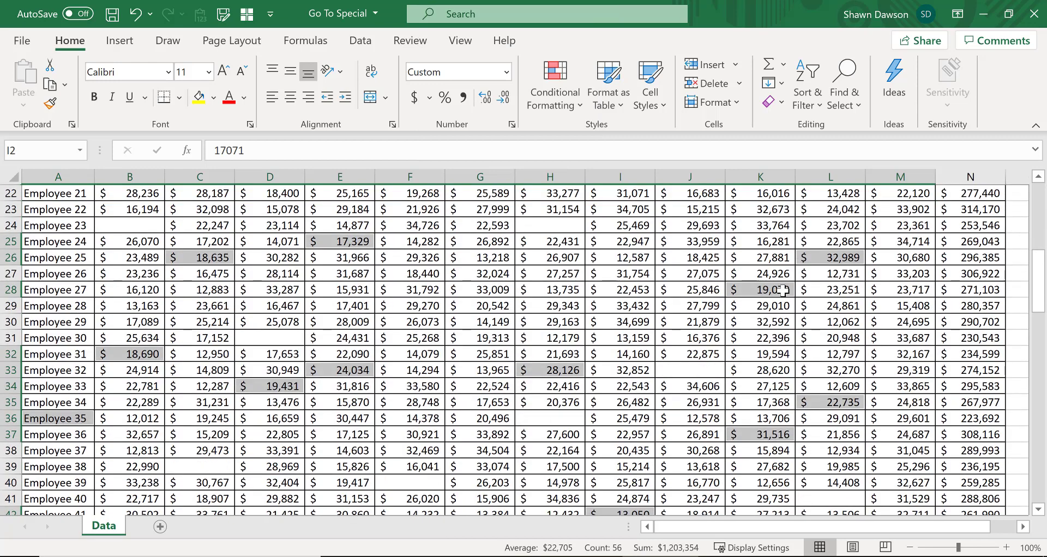
left_click(785, 294)
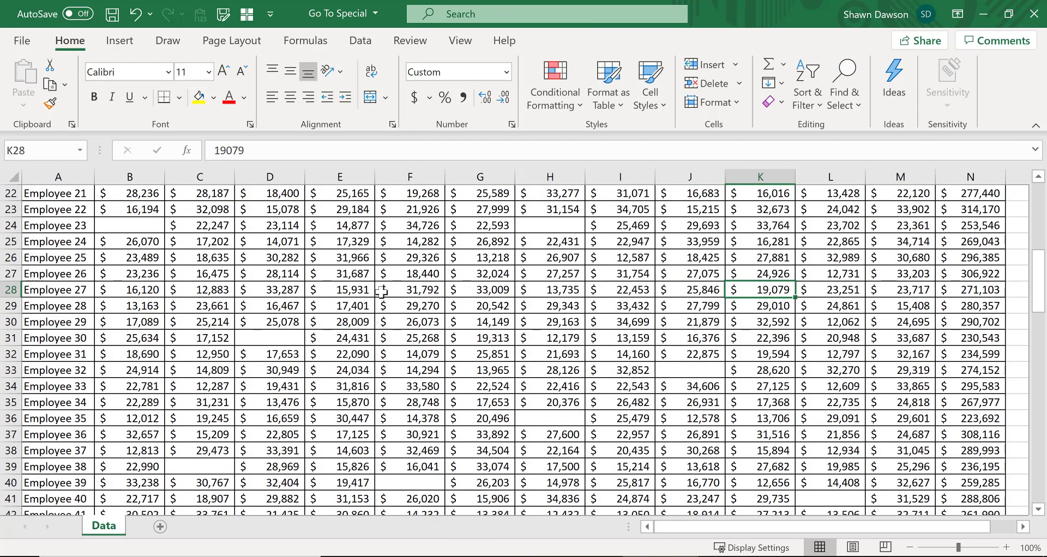
key("ctrl+z")
left_click(409, 271)
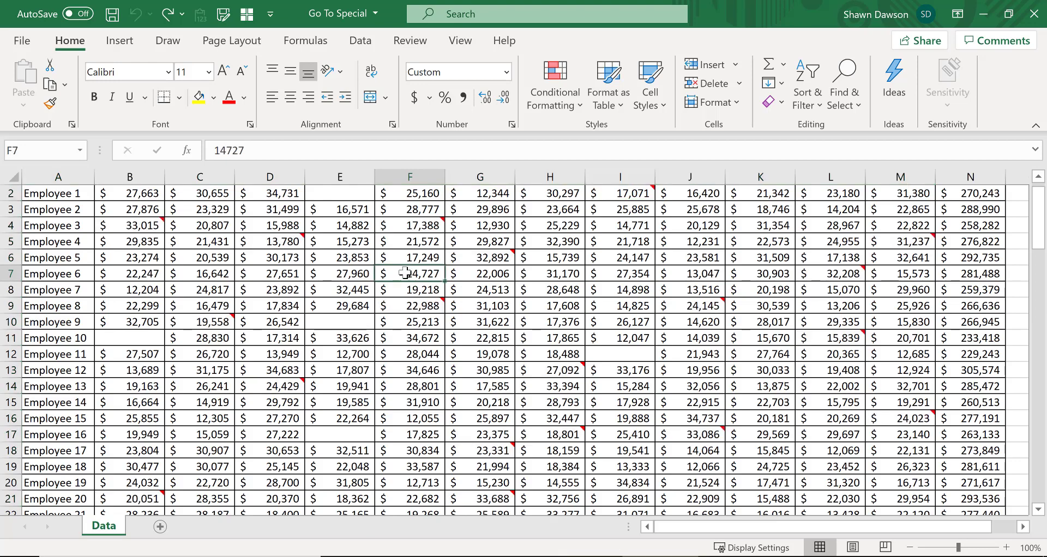
scroll(571, 358, "down", 1)
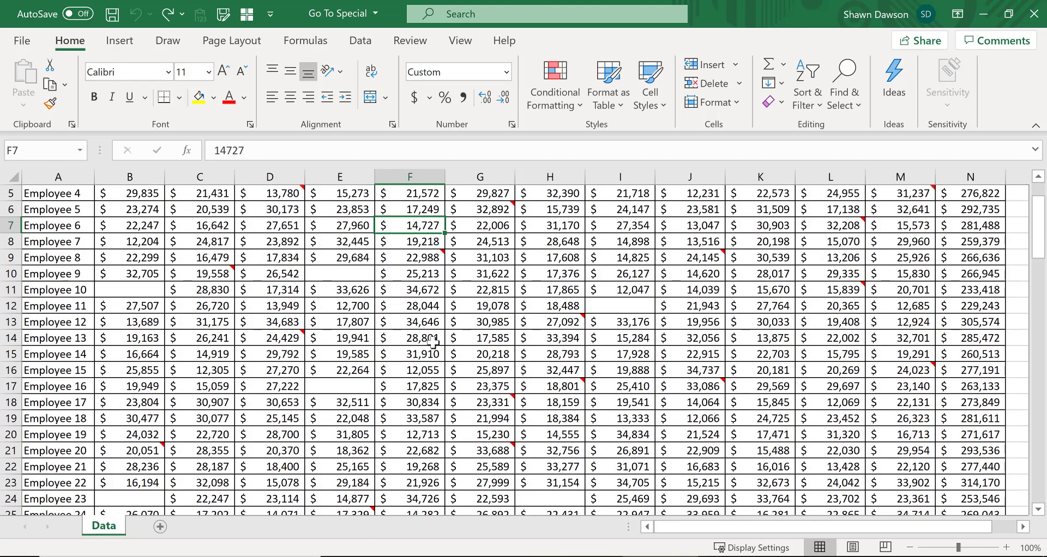
scroll(434, 337, "up", 1)
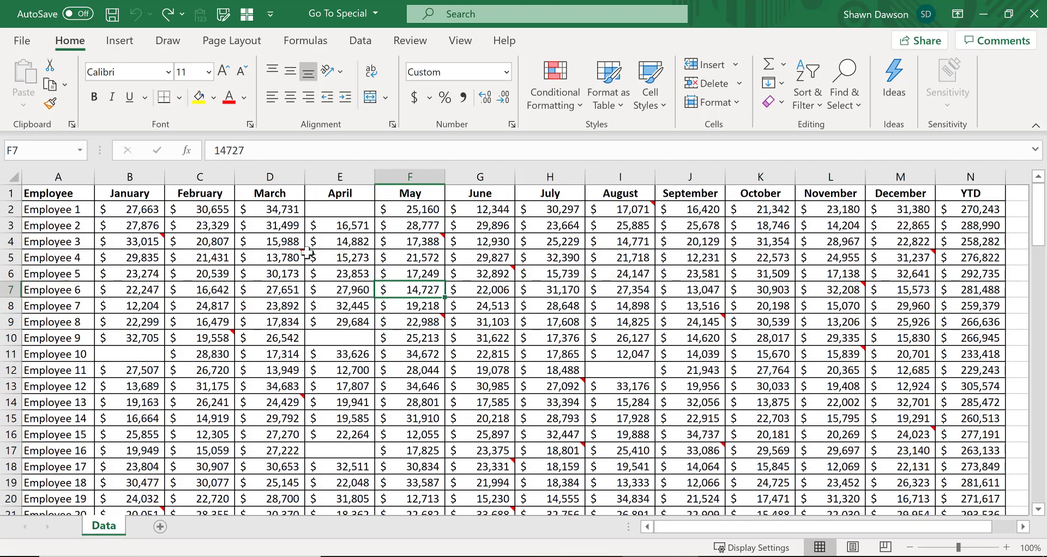
Step: Redo the note deletion and then undo it again
key("ctrl+y")
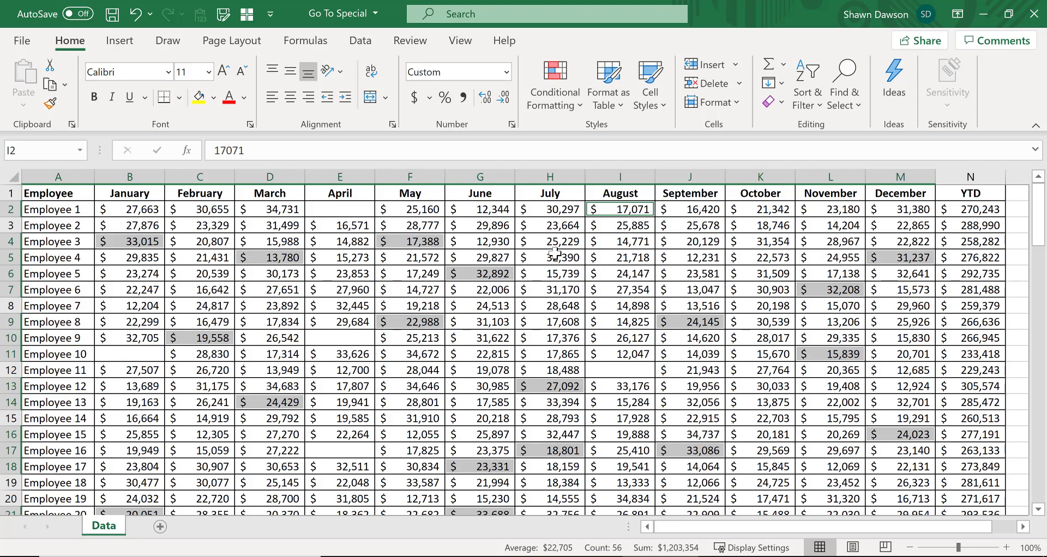
key("ctrl+z")
left_click(423, 252)
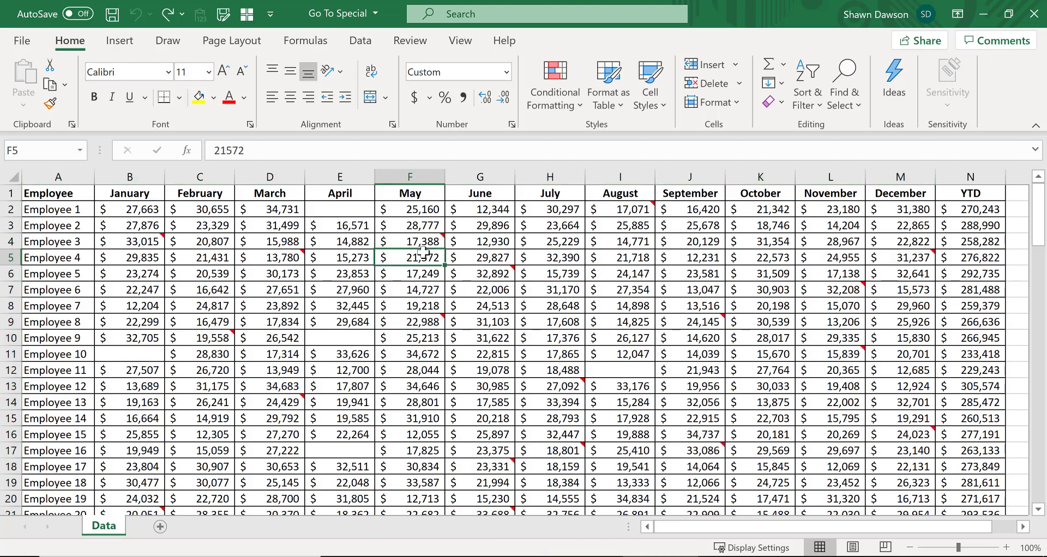
Step: Select all blank cells on the sheet with Go To Special and fill them yellow
key("ctrl+g")
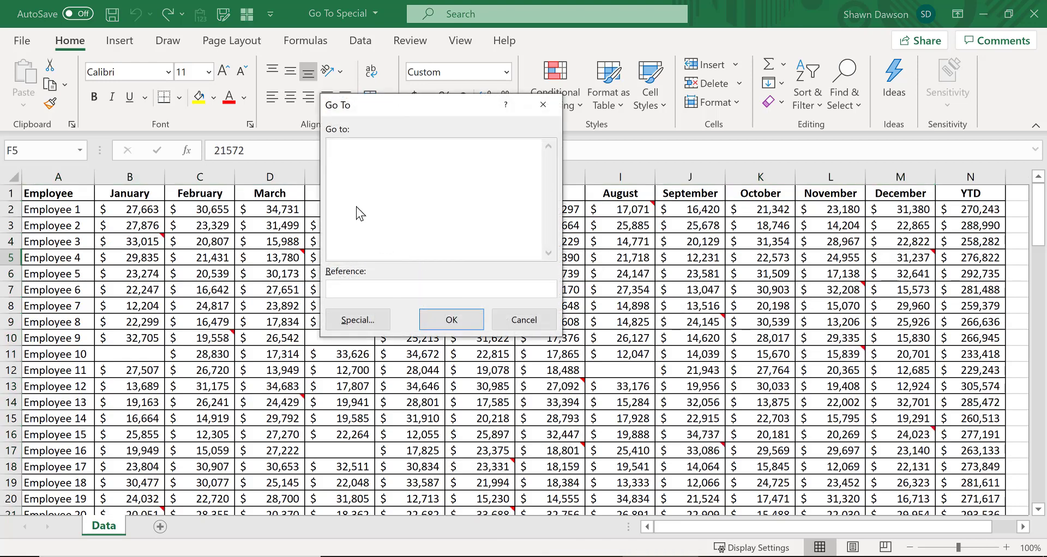
left_click(343, 329)
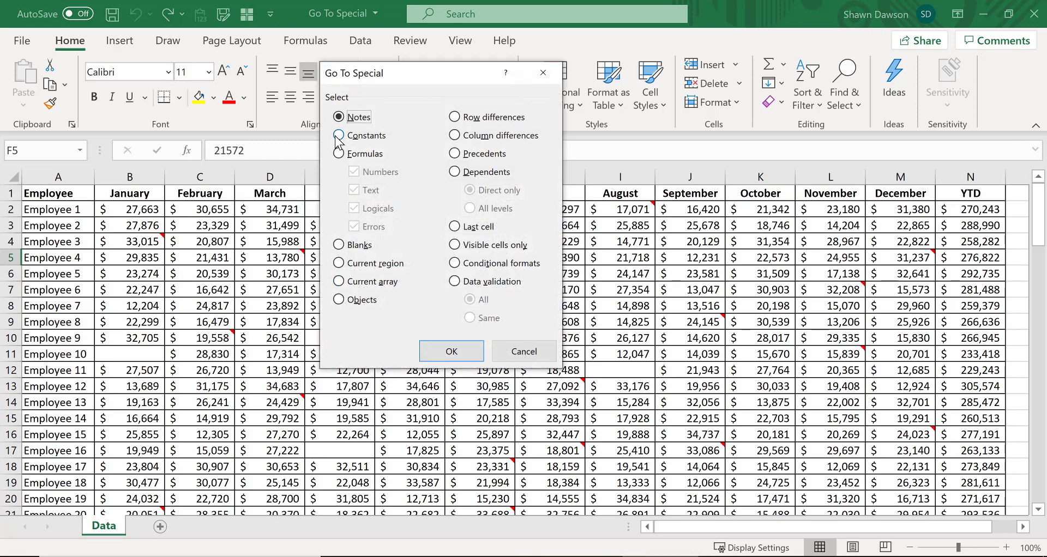
left_click(339, 246)
left_click(451, 351)
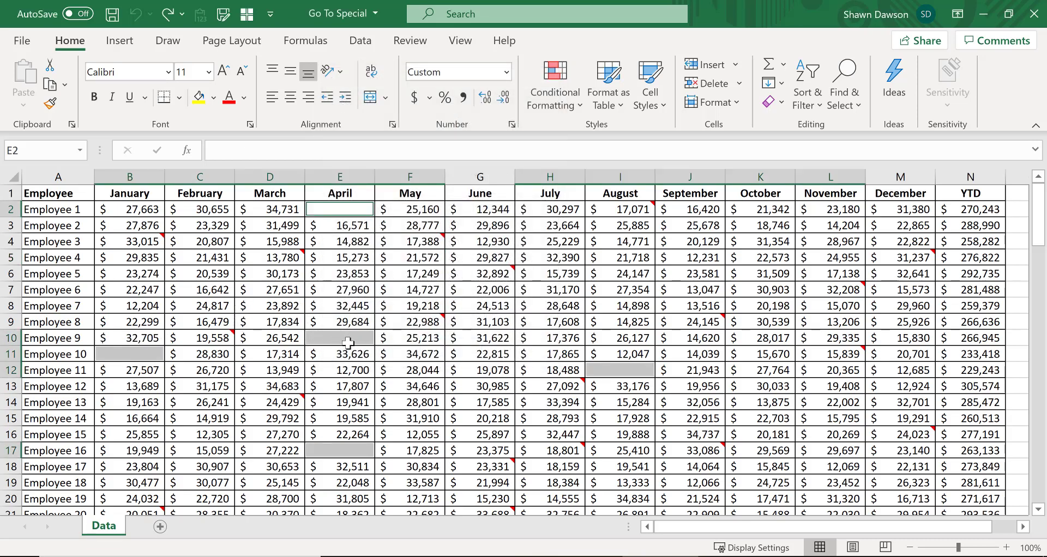
scroll(512, 384, "down", 2)
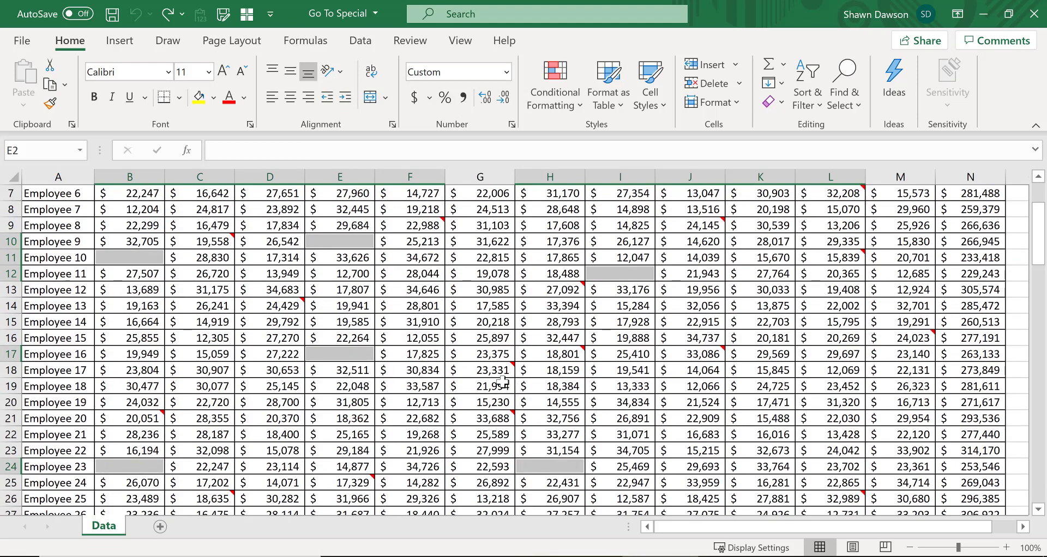
scroll(501, 382, "up", 2)
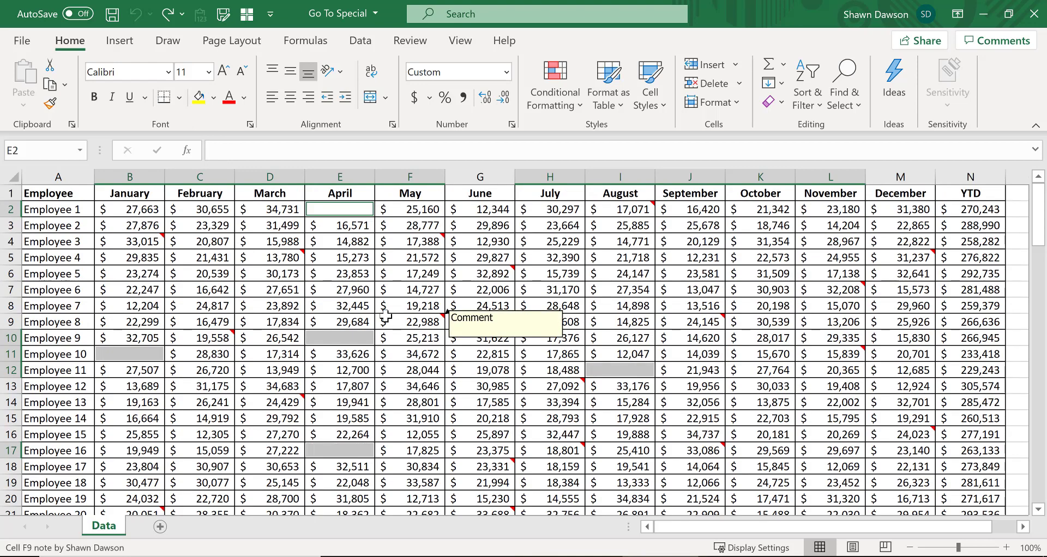
left_click(200, 98)
Step: Review the yellow-highlighted blank cells throughout the employee sales table
scroll(507, 401, "down", 2)
left_click(507, 401)
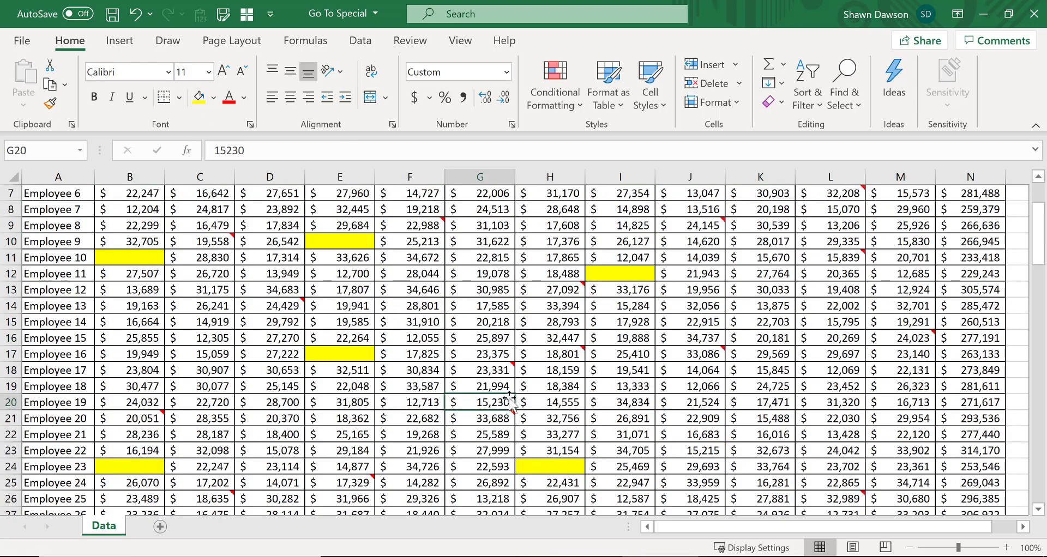
scroll(523, 390, "down", 9)
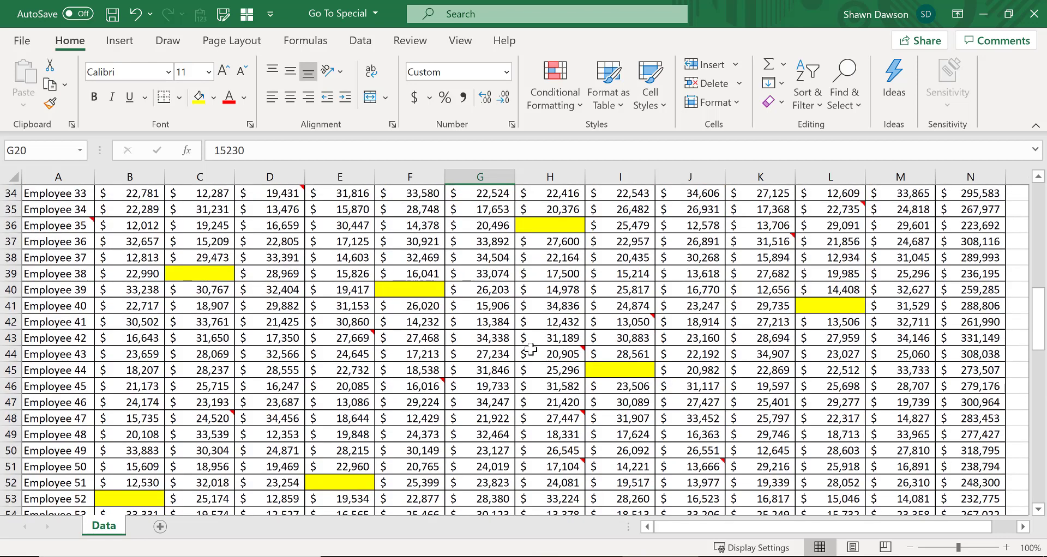
scroll(541, 397, "down", 8)
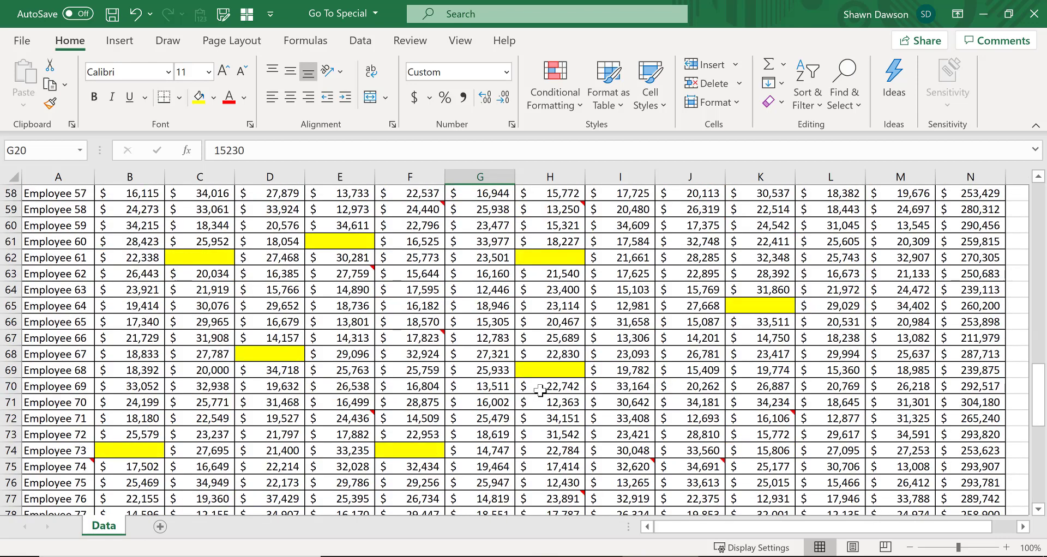
left_click(554, 256)
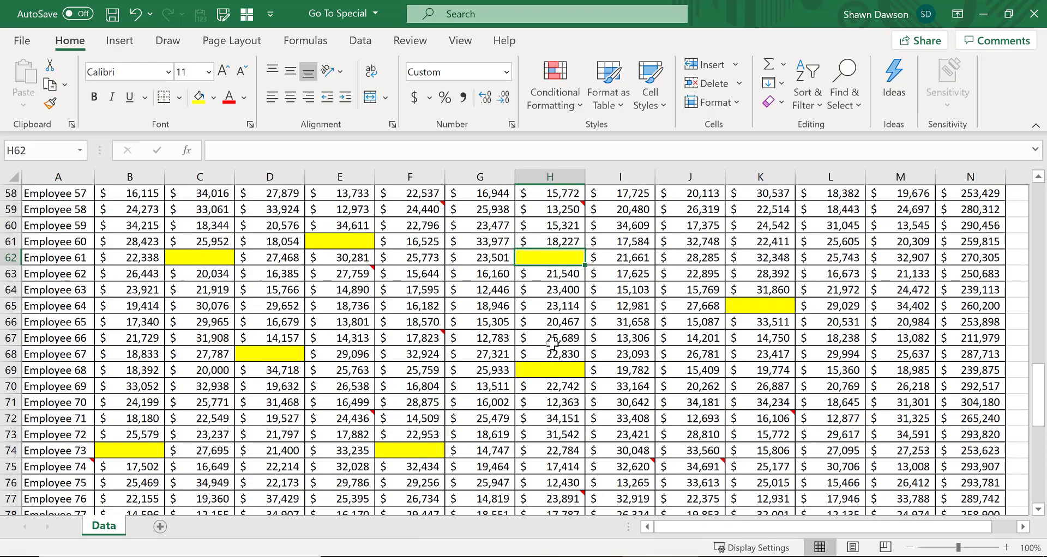
scroll(550, 344, "down", 7)
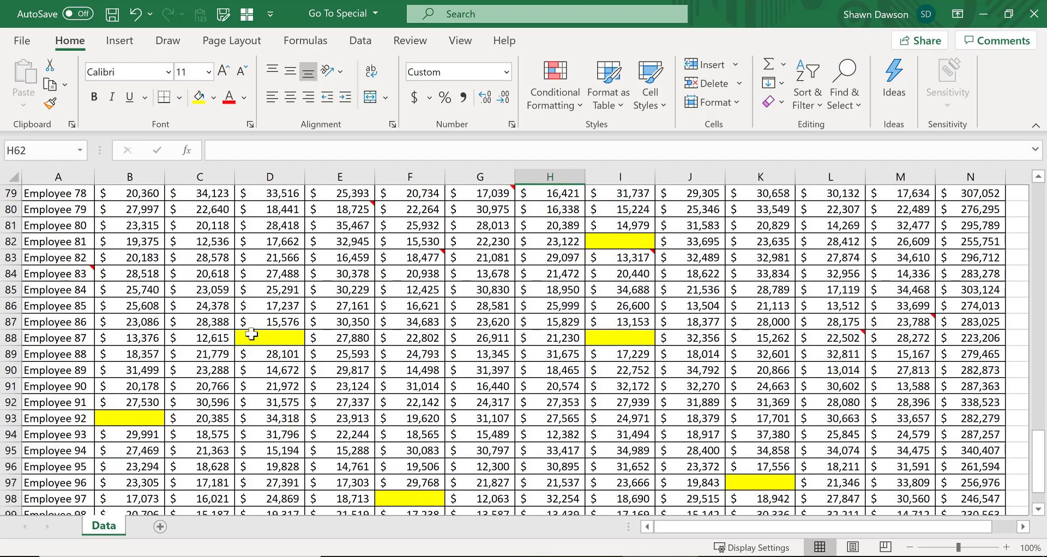
left_click(253, 335)
left_click(614, 338)
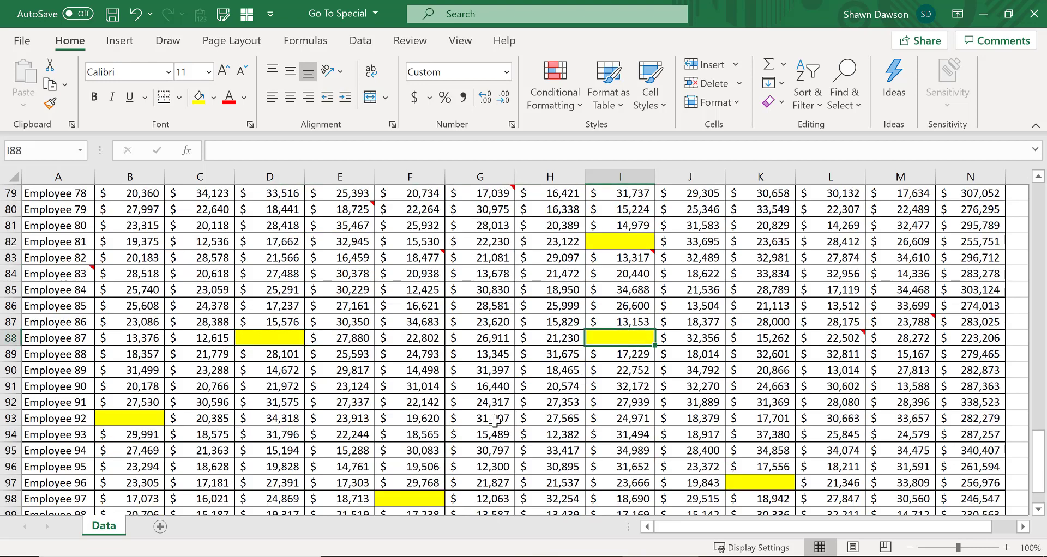
scroll(460, 438, "down", 1)
left_click(427, 453)
scroll(571, 432, "down", 2)
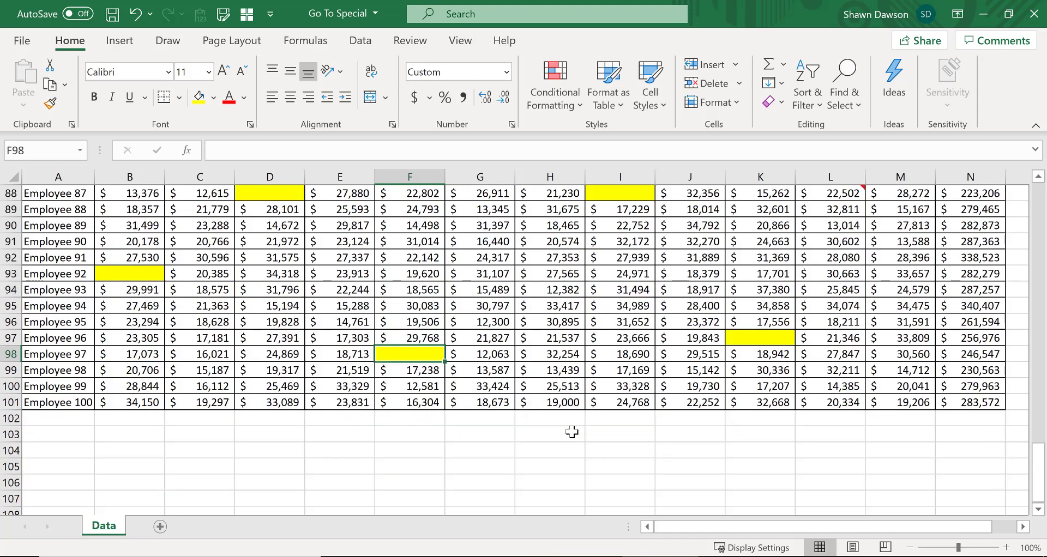
scroll(558, 421, "up", 20)
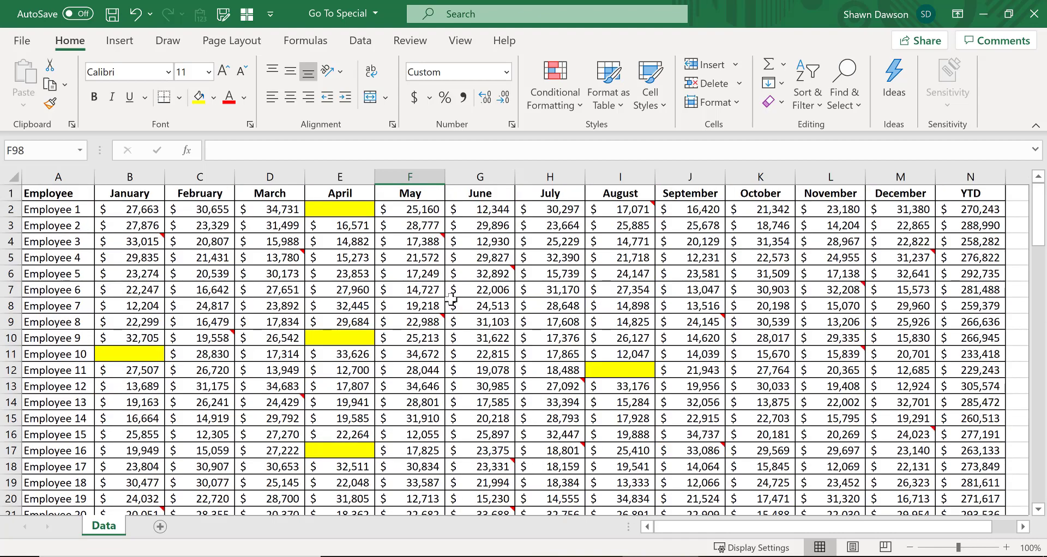
Step: Select all cells containing constants on the sheet using Go To Special
key("ctrl+g")
left_click(346, 322)
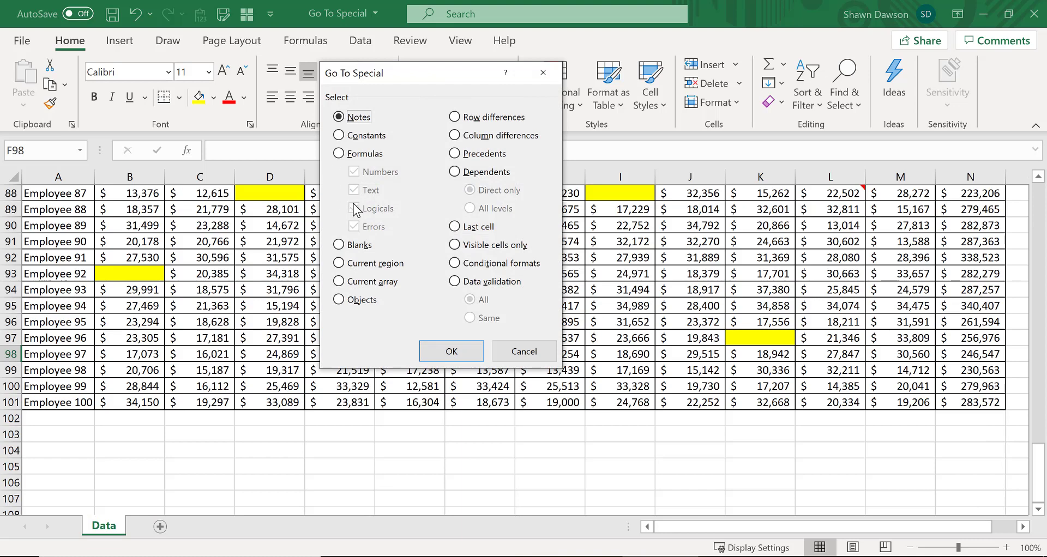
left_click(364, 140)
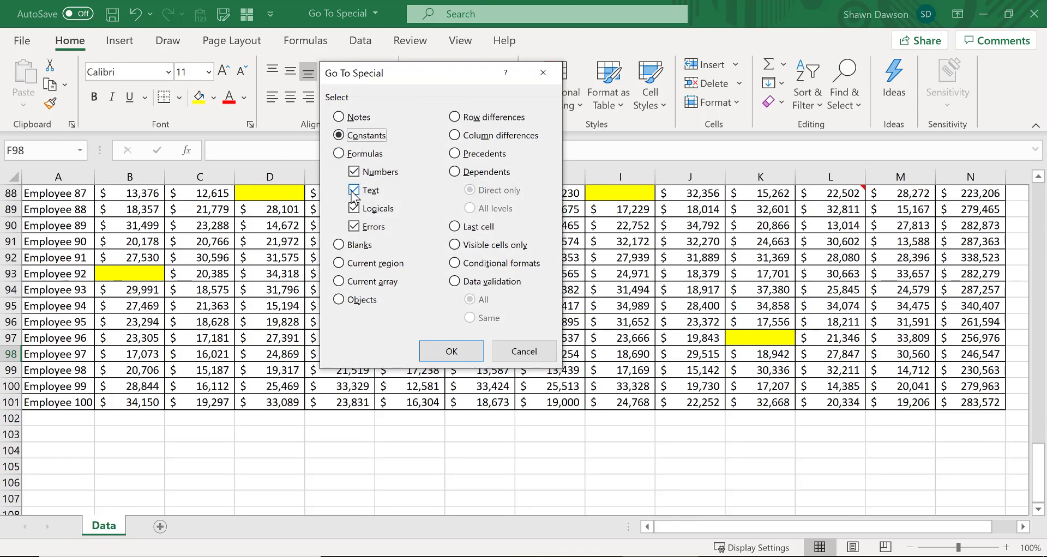
left_click(339, 153)
left_click(338, 135)
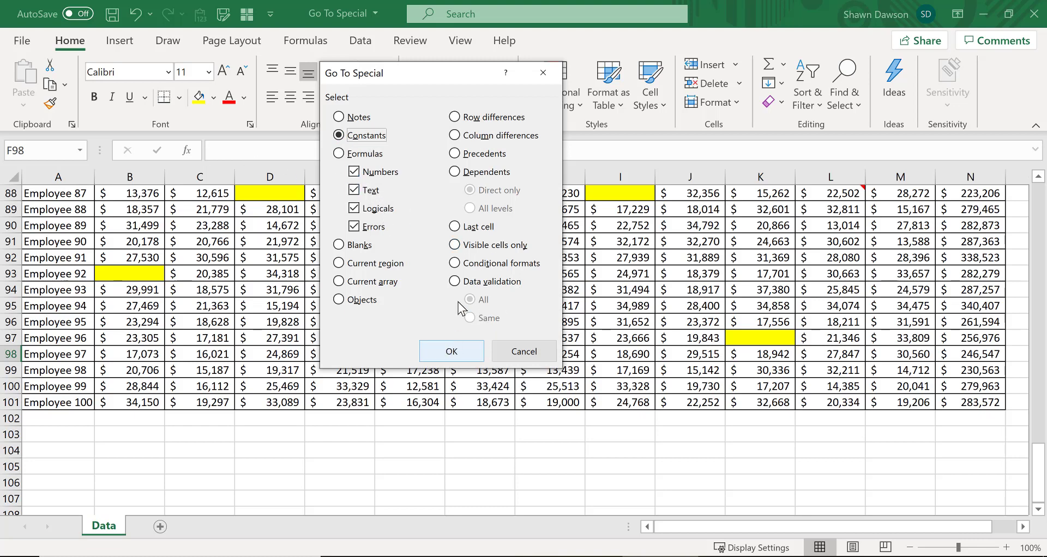
left_click(451, 352)
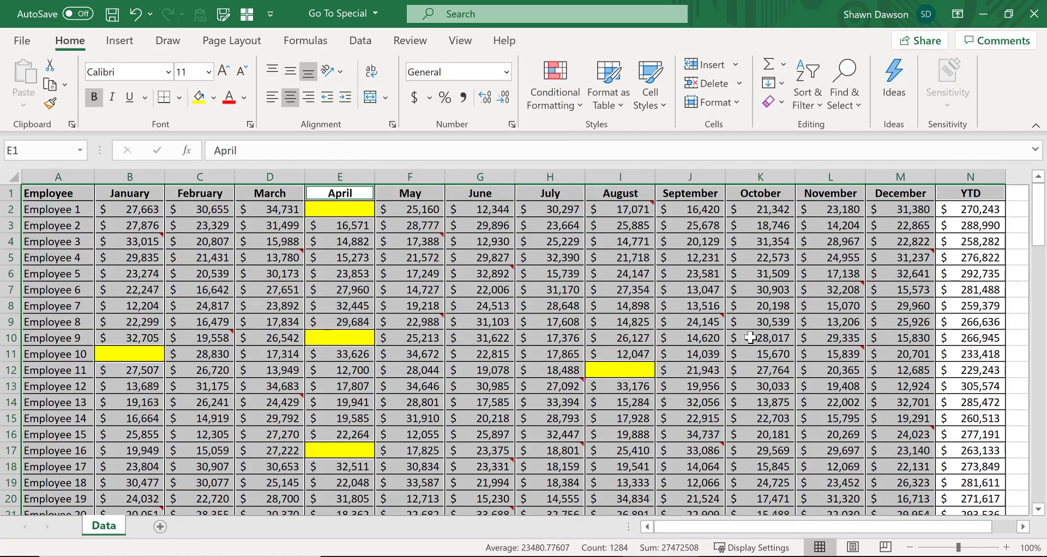
Step: Examine the selected constant cells across the whole sheet
scroll(755, 337, "down", 5)
scroll(752, 359, "up", 5)
scroll(951, 238, "down", 1)
scroll(952, 237, "up", 1)
scroll(877, 372, "down", 2)
scroll(875, 370, "down", 11)
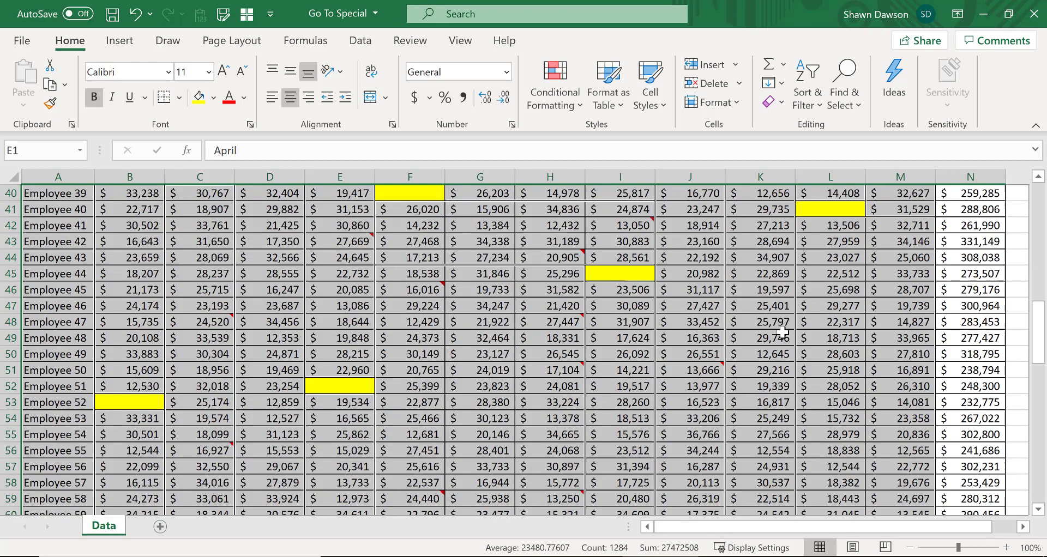
scroll(754, 329, "down", 6)
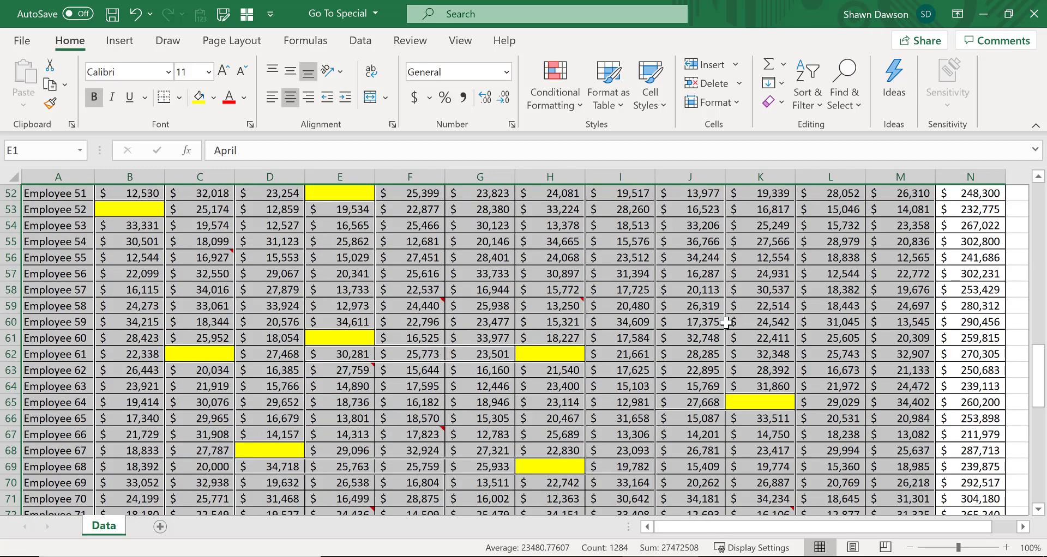
scroll(724, 322, "up", 19)
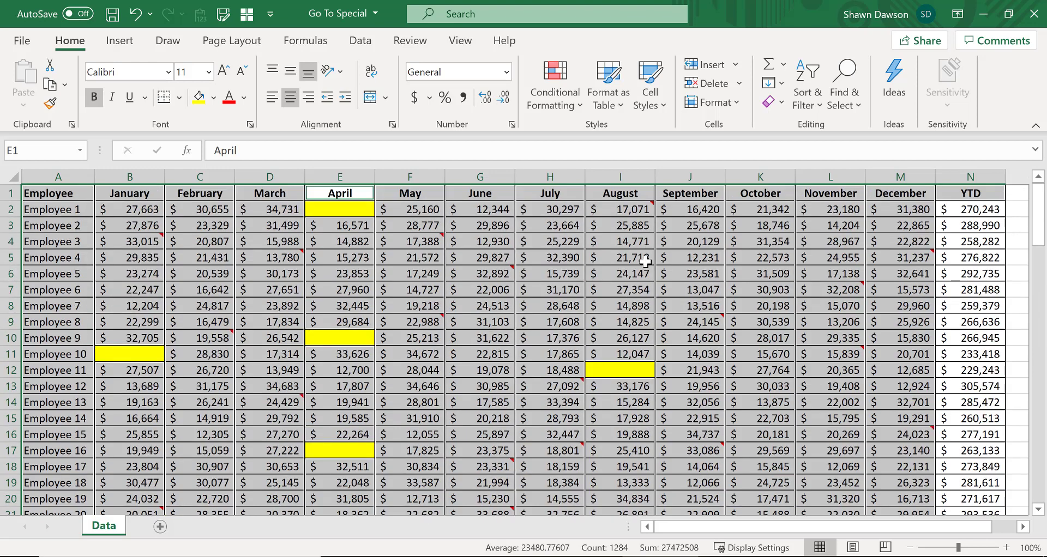
left_click(327, 267)
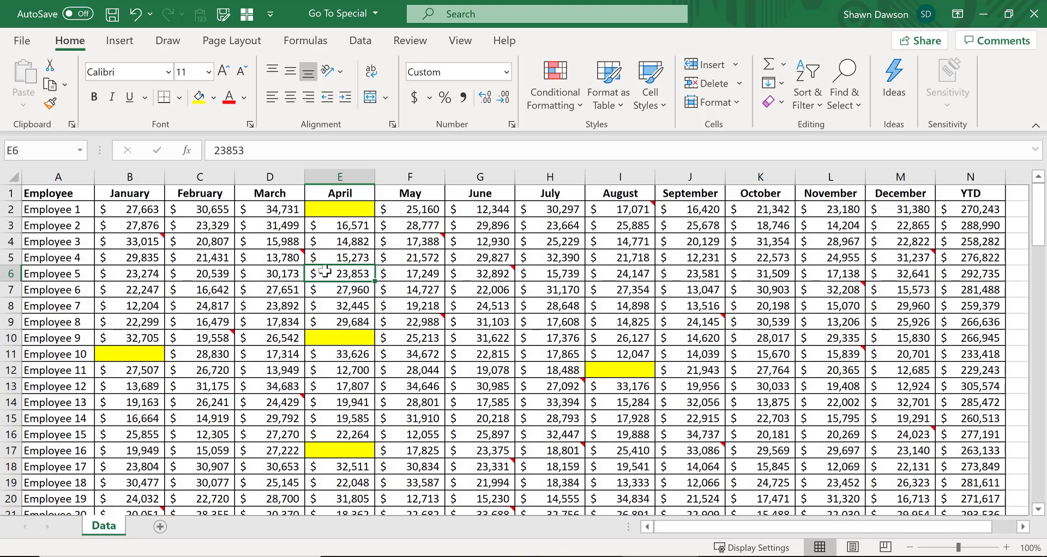
Step: Select all cells containing formulas with Go To Special and review the selected YTD cells
key("ctrl+g")
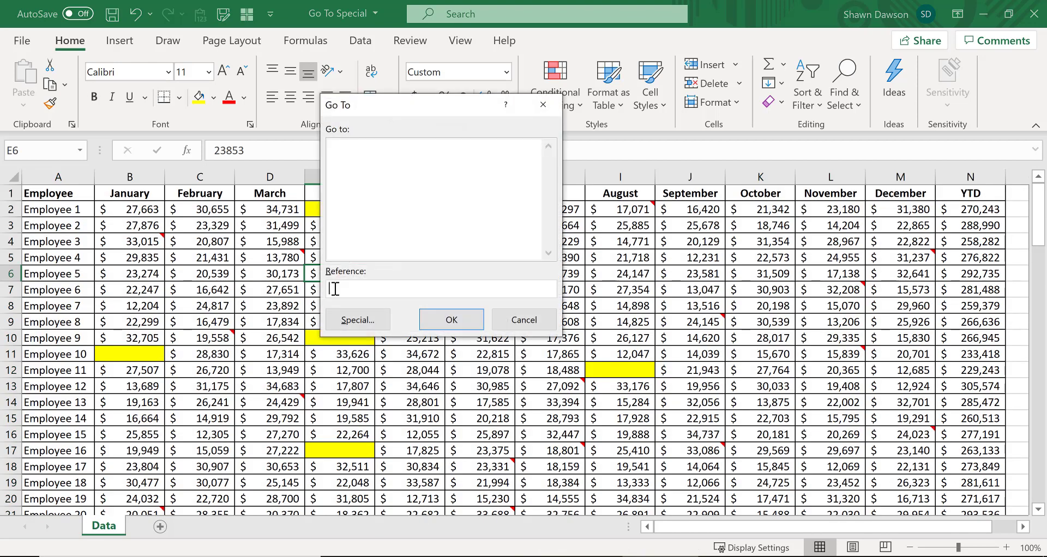
left_click(362, 315)
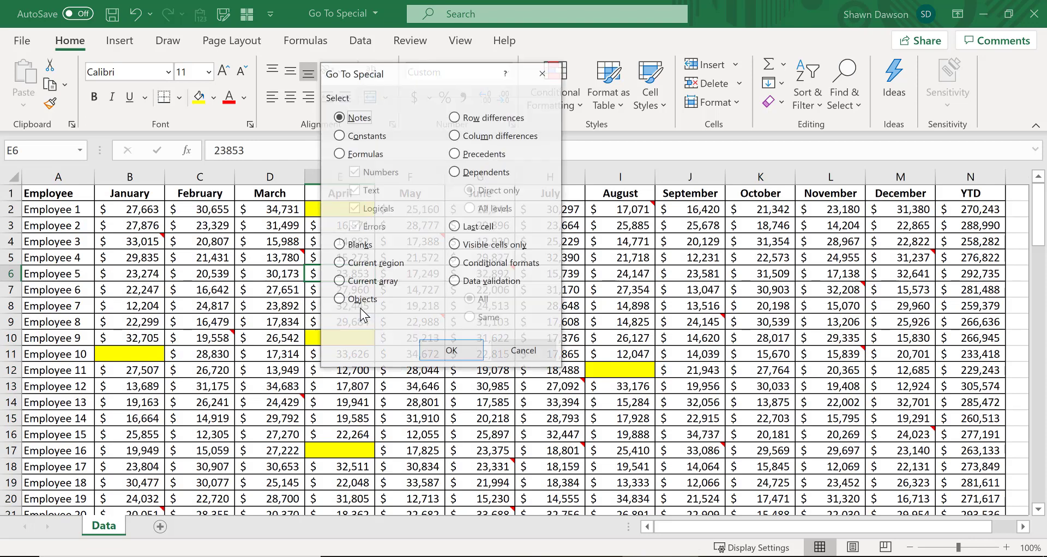
left_click(351, 157)
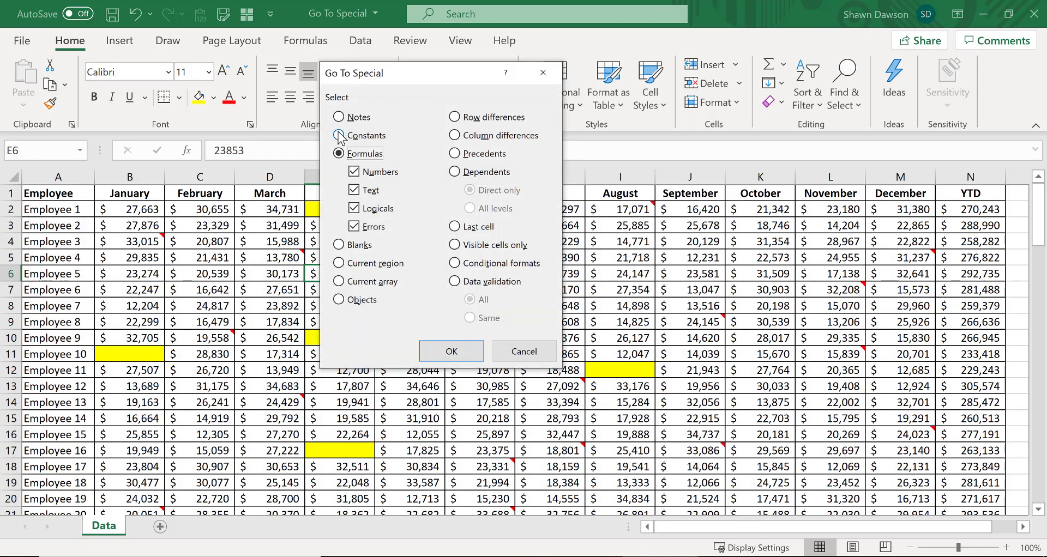
left_click(454, 350)
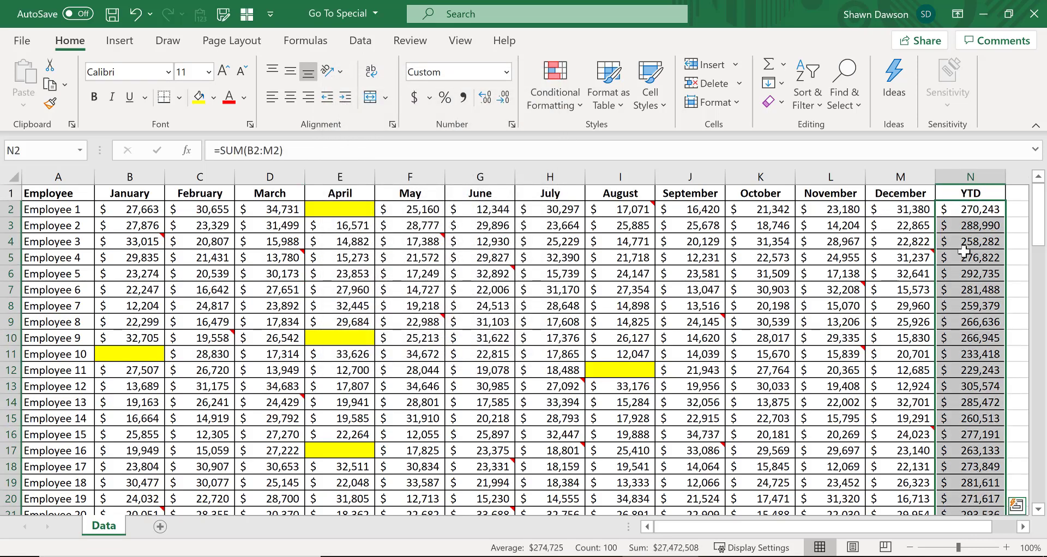
scroll(981, 282, "down", 12)
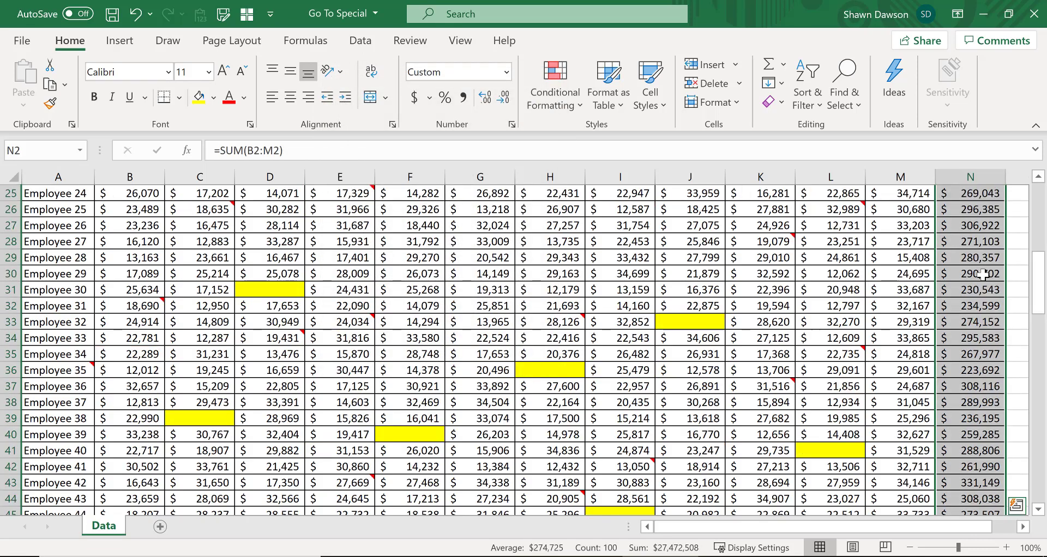
scroll(980, 277, "down", 8)
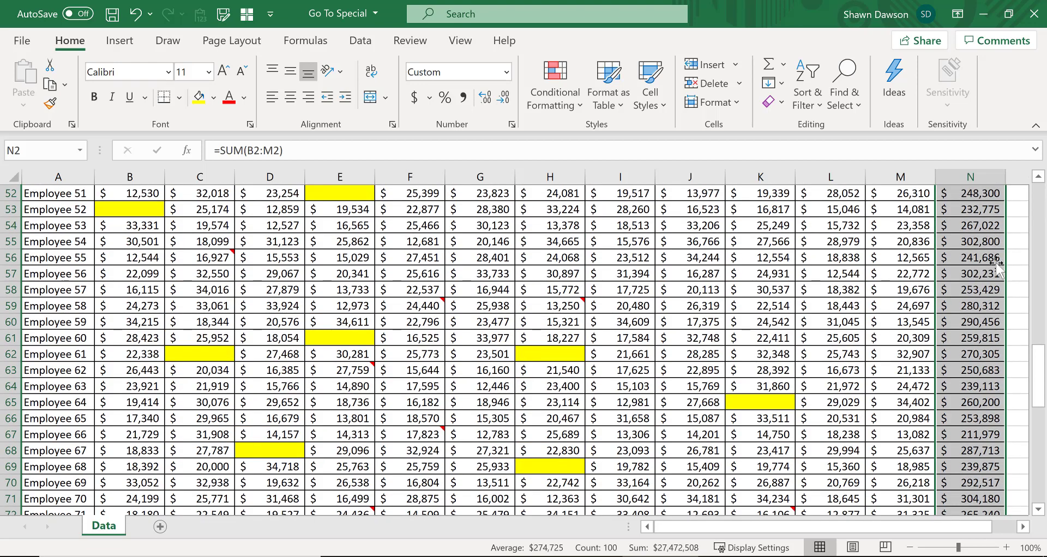
left_click_drag(970, 210, 968, 226)
scroll(966, 229, "up", 5)
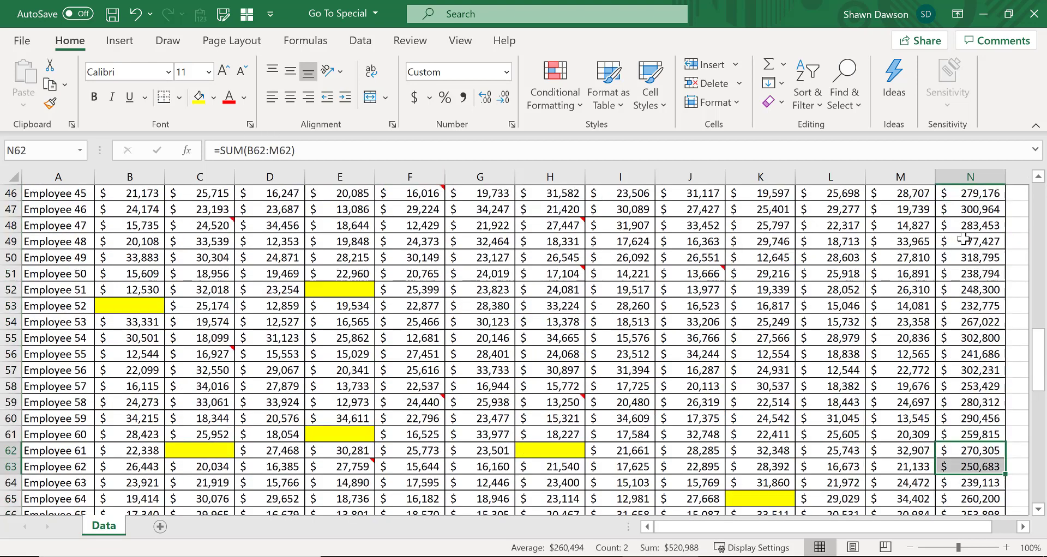
scroll(965, 232, "up", 15)
Step: Delete the YTD formulas for Employee 5 through Employee 8
left_click(961, 273)
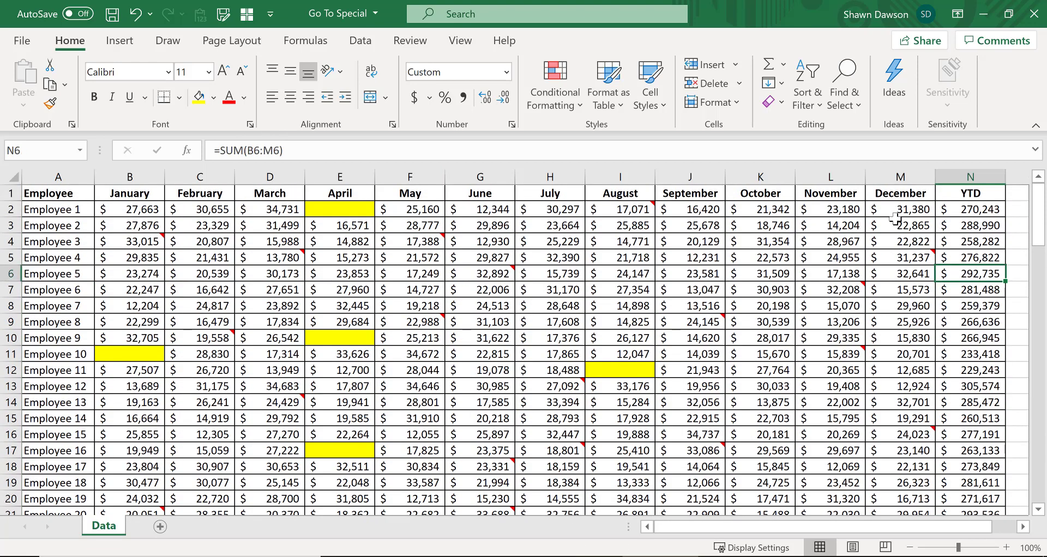
key("shift+Down")
key("shift+Down")
key("shift+Down")
key("Delete")
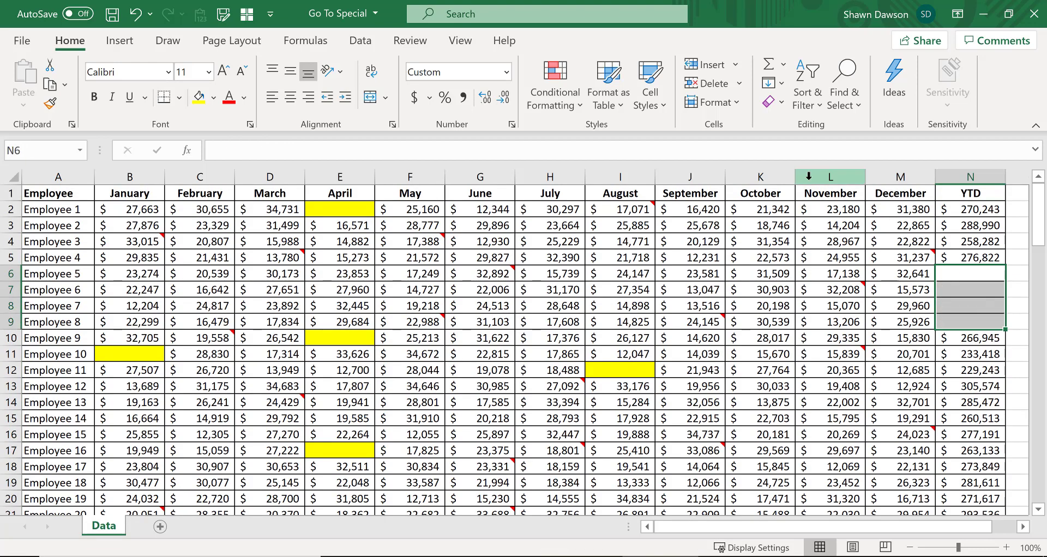
Step: Select all formula cells again with Go To Special and review the selection in the YTD column
left_click(677, 246)
key("ctrl+g")
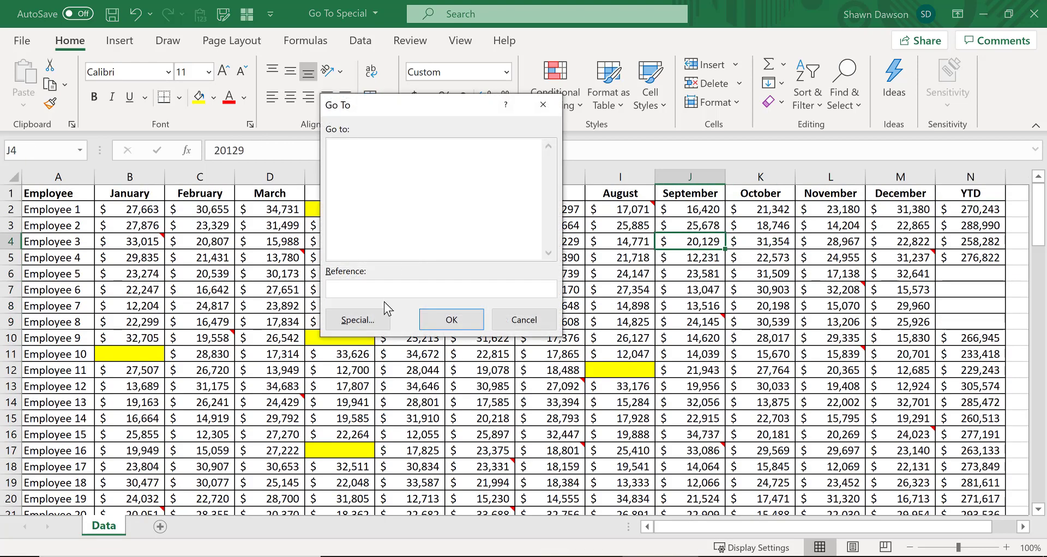
left_click(360, 319)
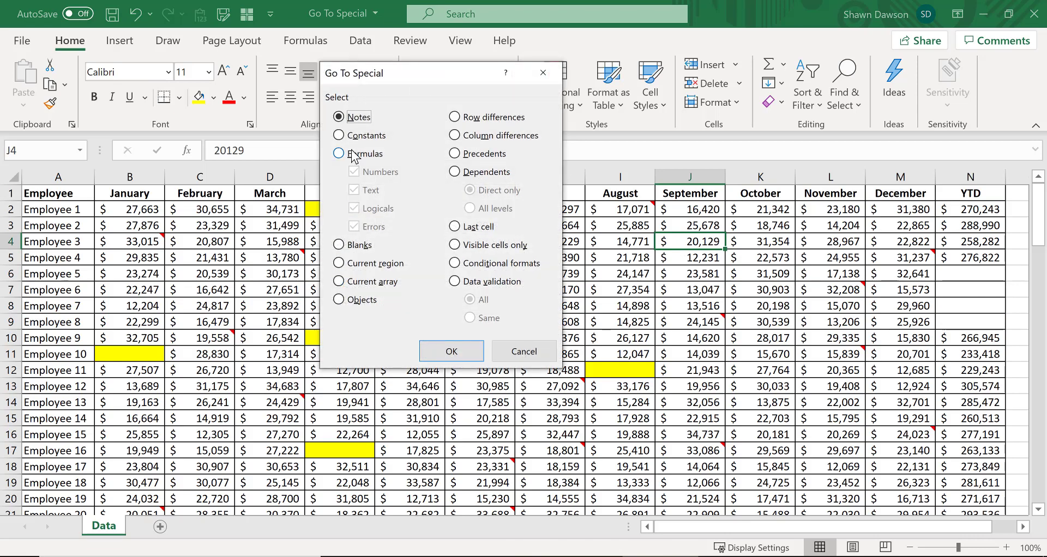
left_click(339, 153)
left_click(441, 346)
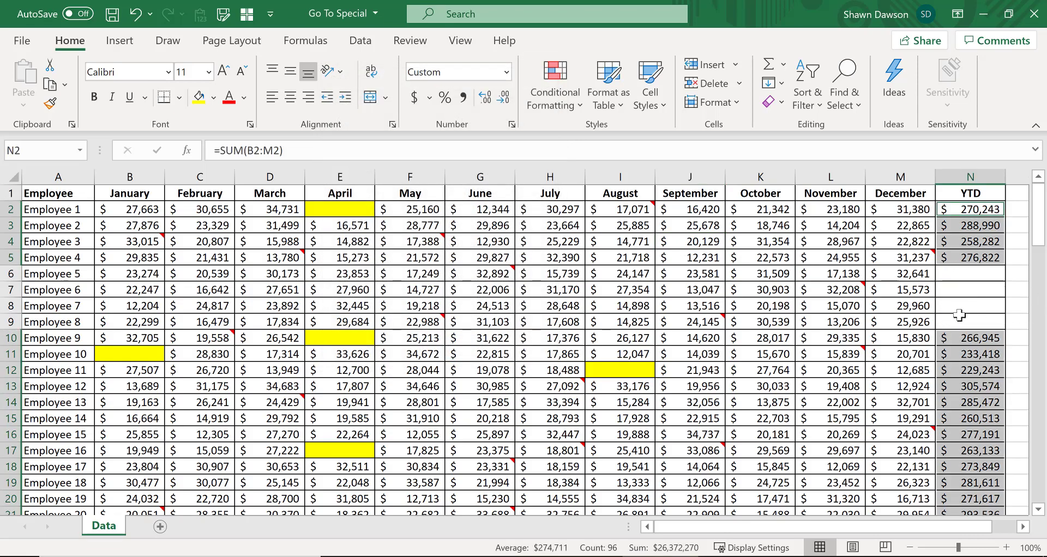
scroll(940, 332, "down", 1)
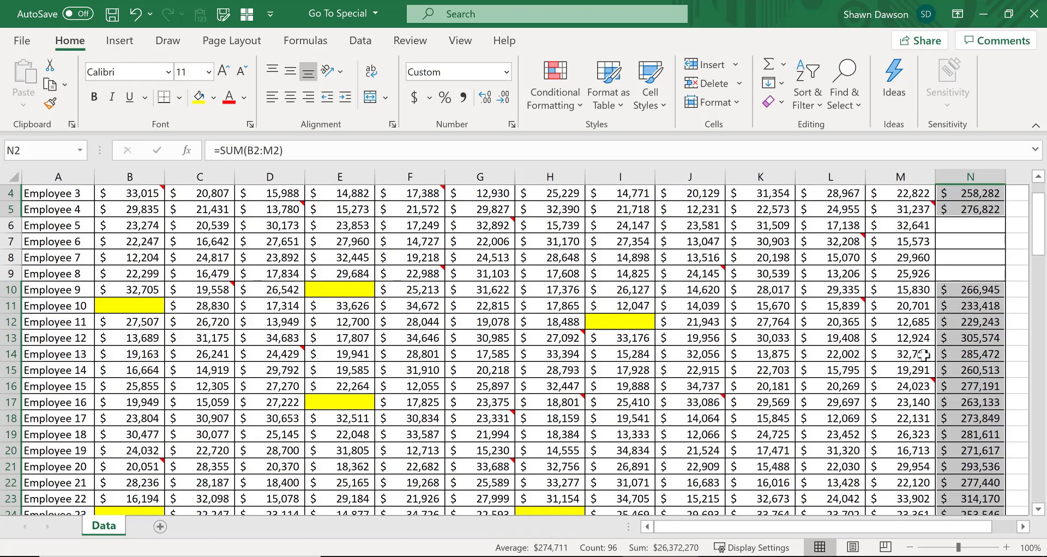
scroll(952, 348, "up", 1)
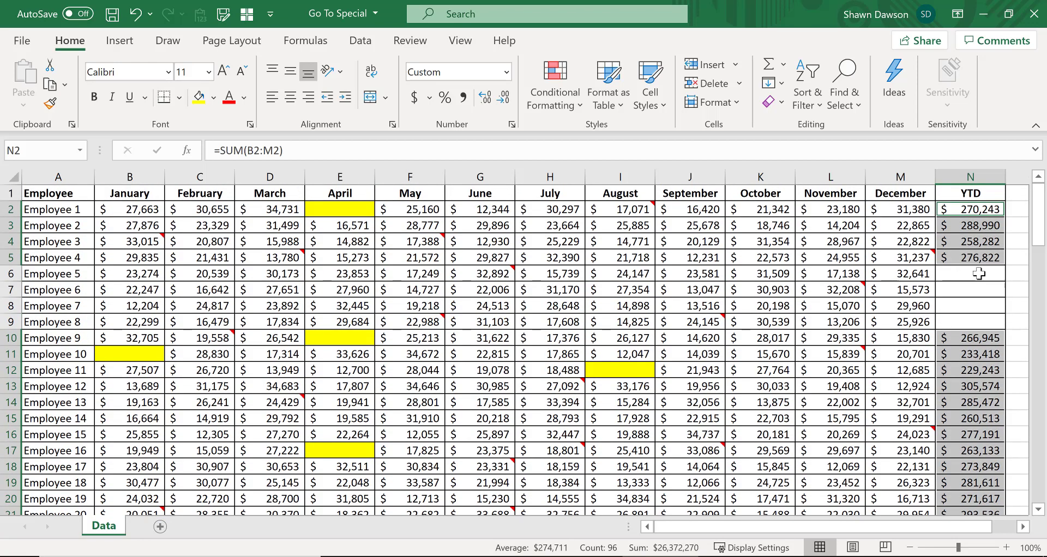
Step: Undo the deletion of the YTD formulas for Employee 5 through Employee 8
left_click(979, 248)
key("ctrl+z")
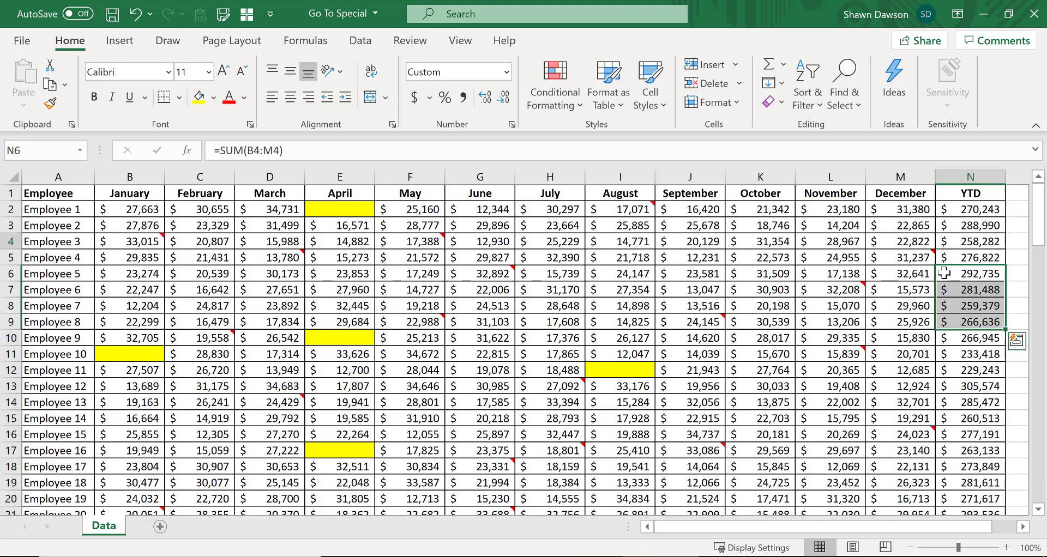
left_click(800, 284)
key("F5")
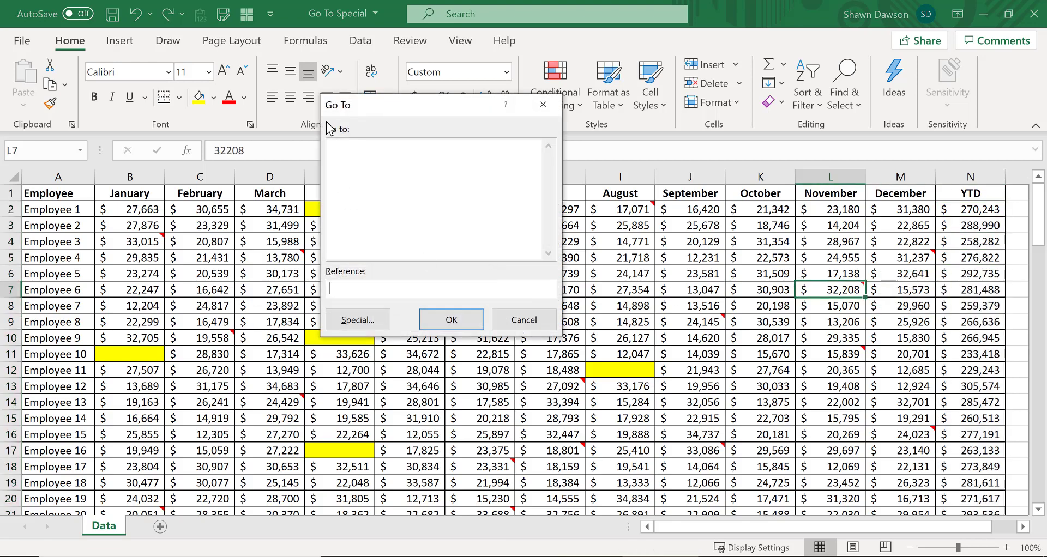
left_click(366, 322)
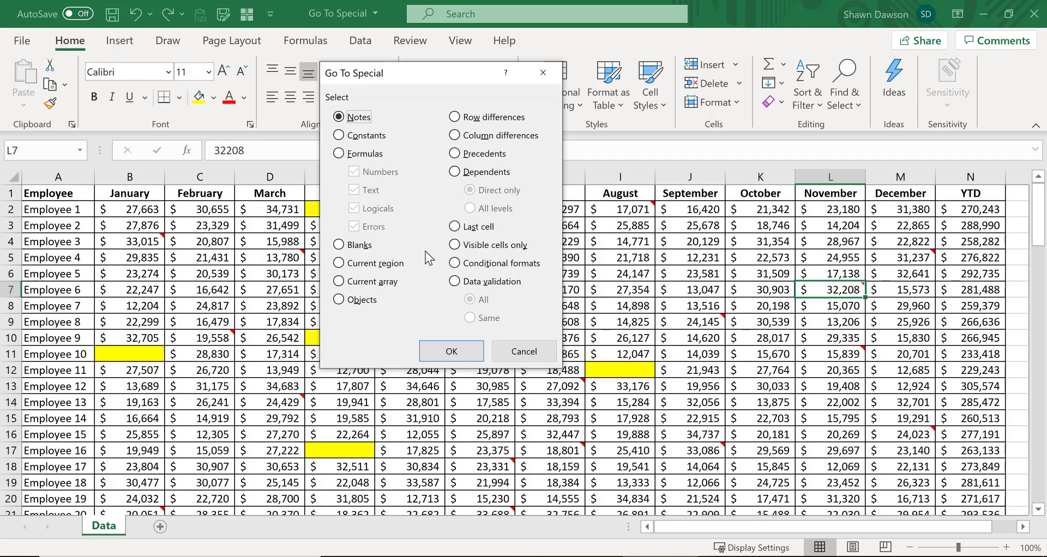
left_click(523, 352)
left_click(289, 262)
right_click(289, 262)
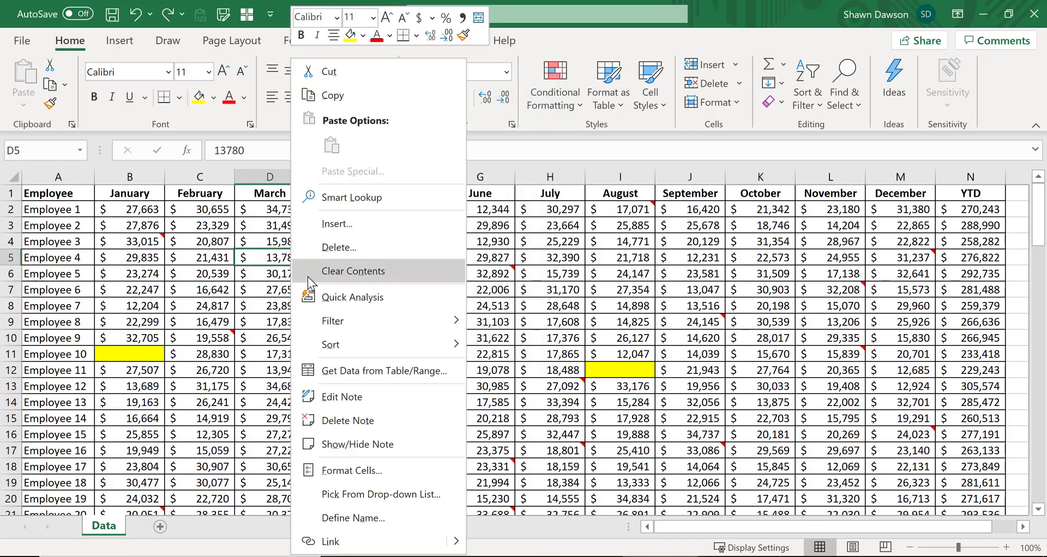
key("Escape")
left_click(131, 242)
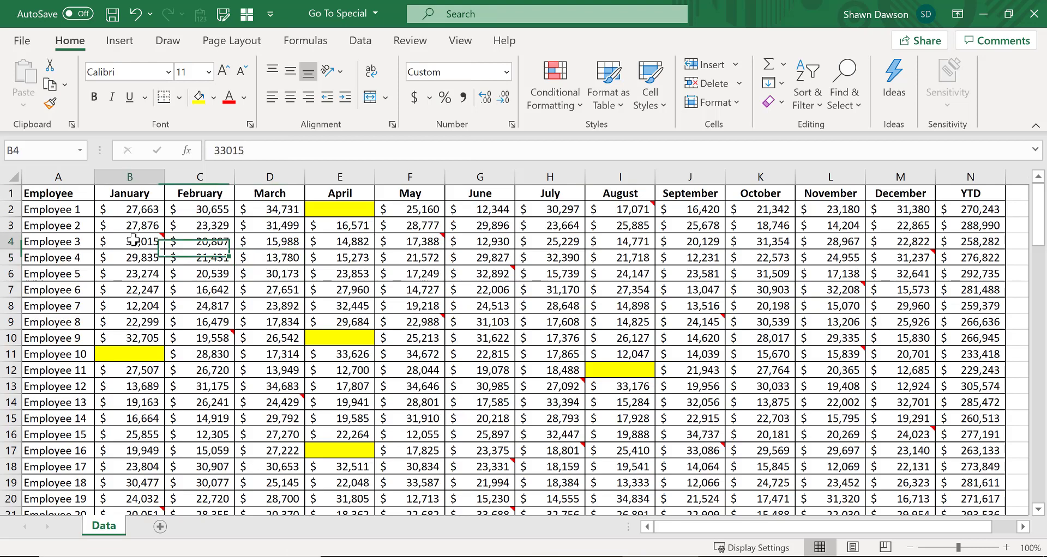
right_click(131, 242)
left_click(187, 420)
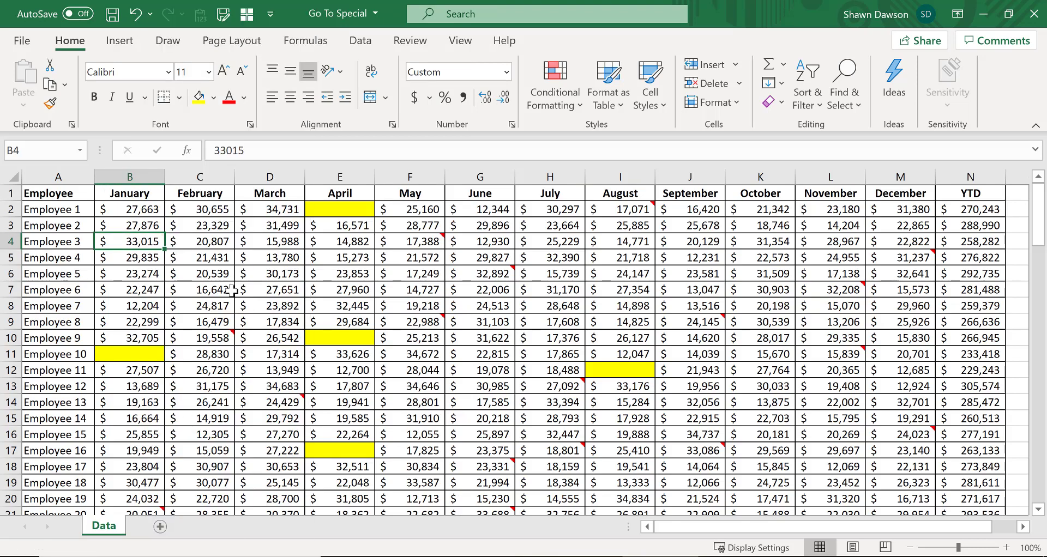
left_click(203, 290)
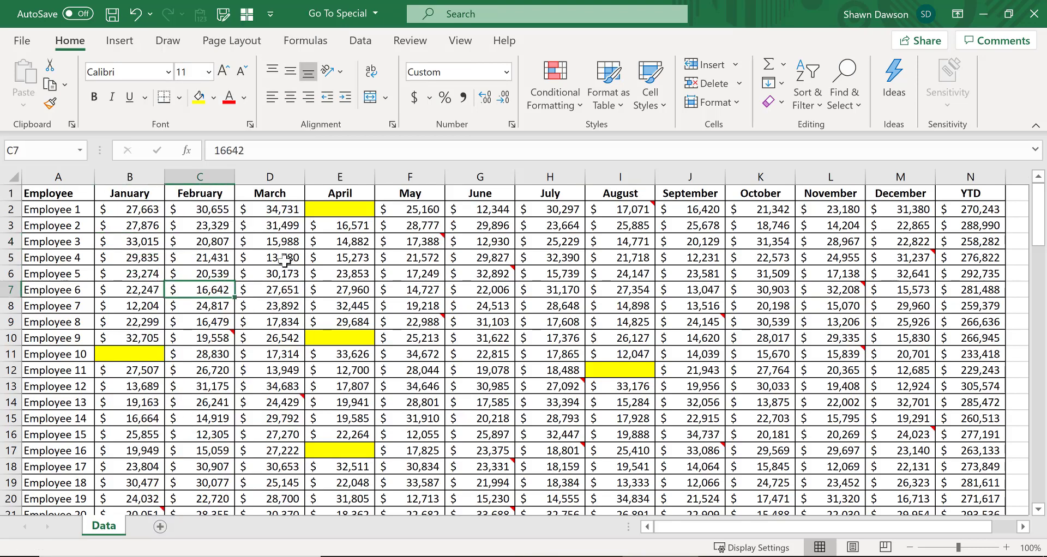